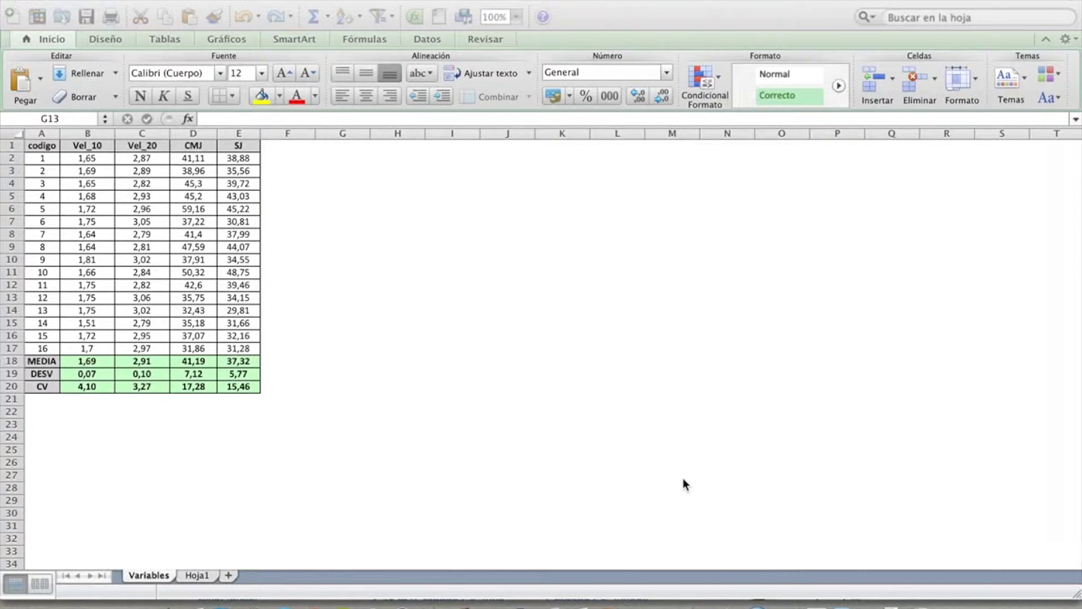
# Step: Look through the codigo, Vel_10, Vel_20, CMJ and SJ columns of the data table one by one
pyautogui.click(480, 444)
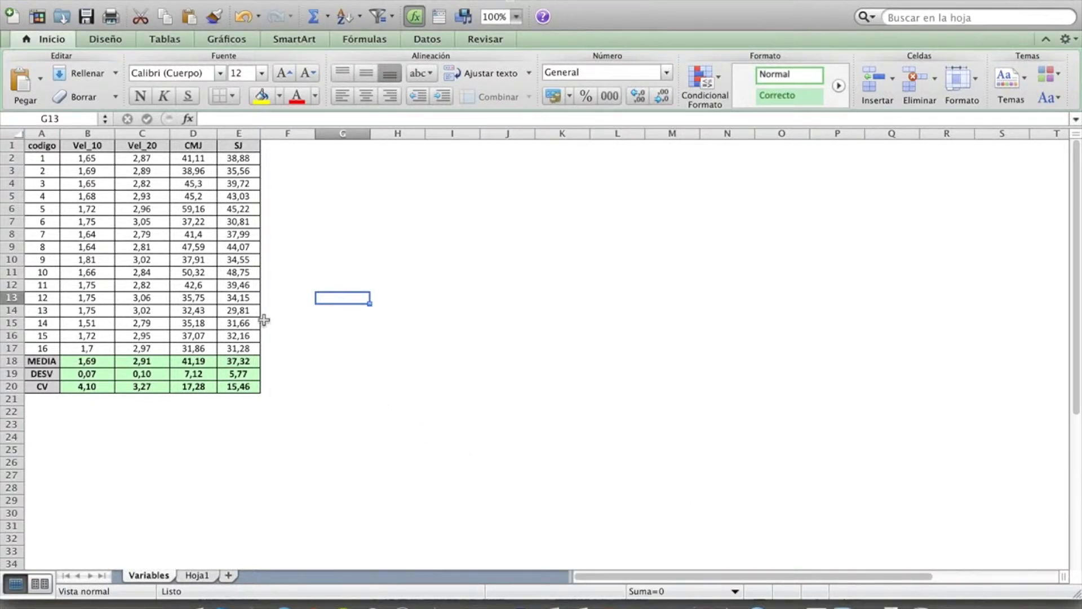
pyautogui.click(50, 133)
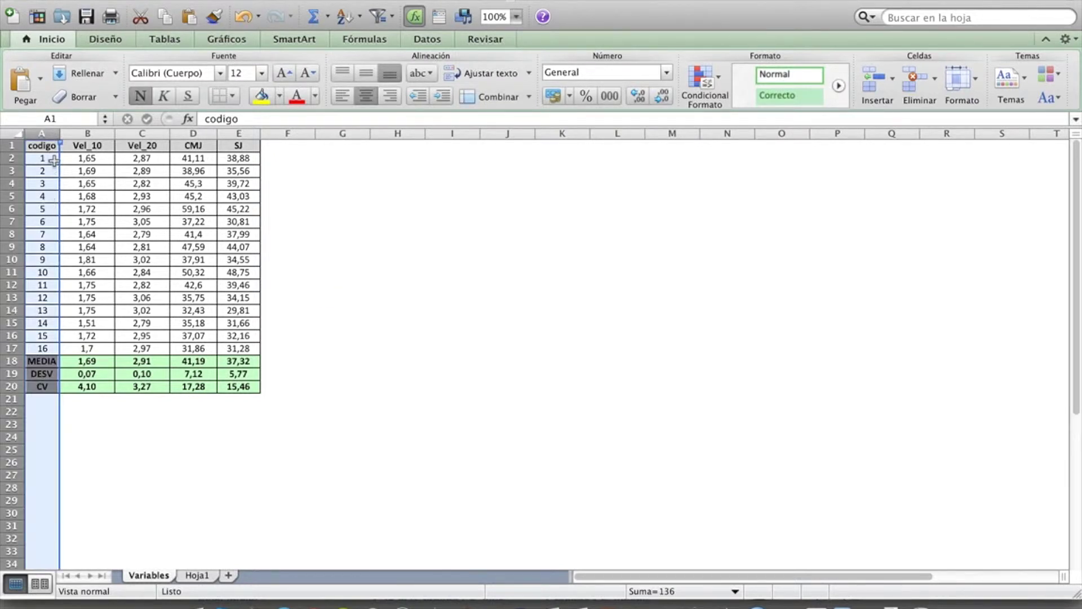
pyautogui.click(110, 133)
pyautogui.click(161, 133)
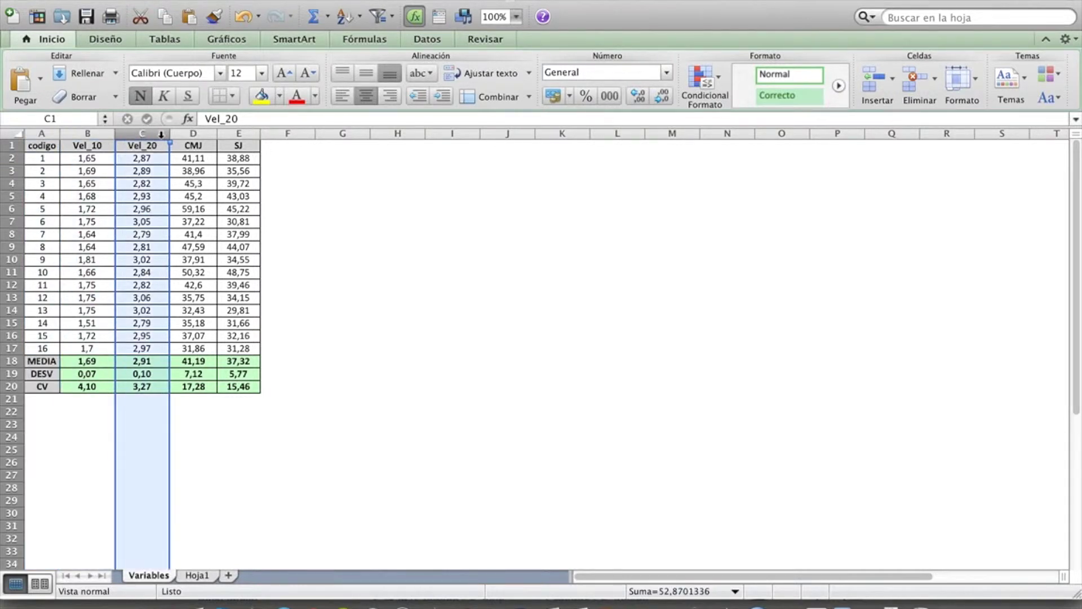
pyautogui.click(193, 134)
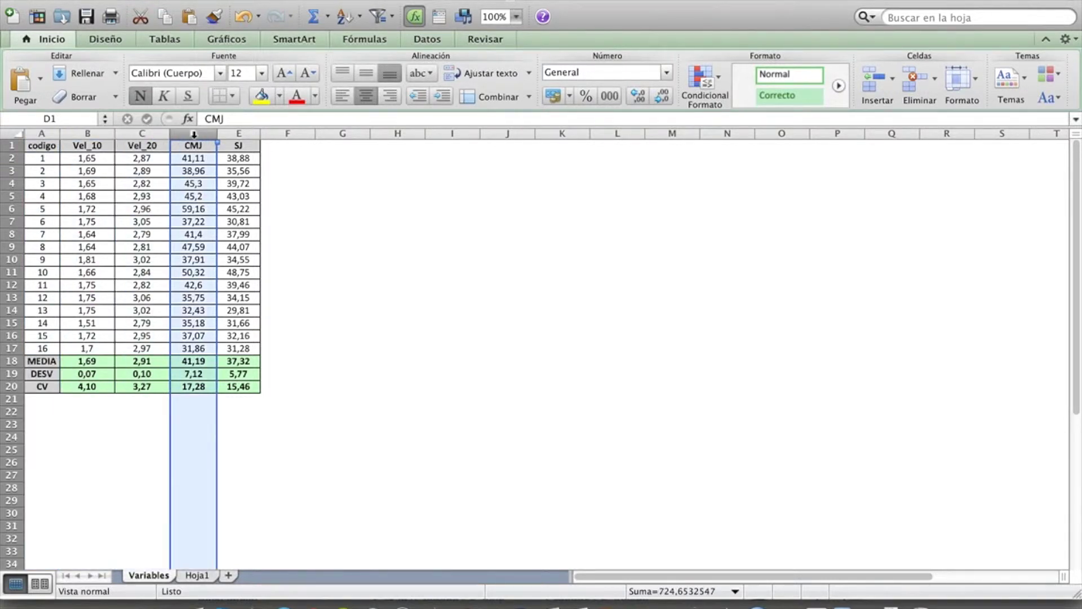
pyautogui.click(244, 132)
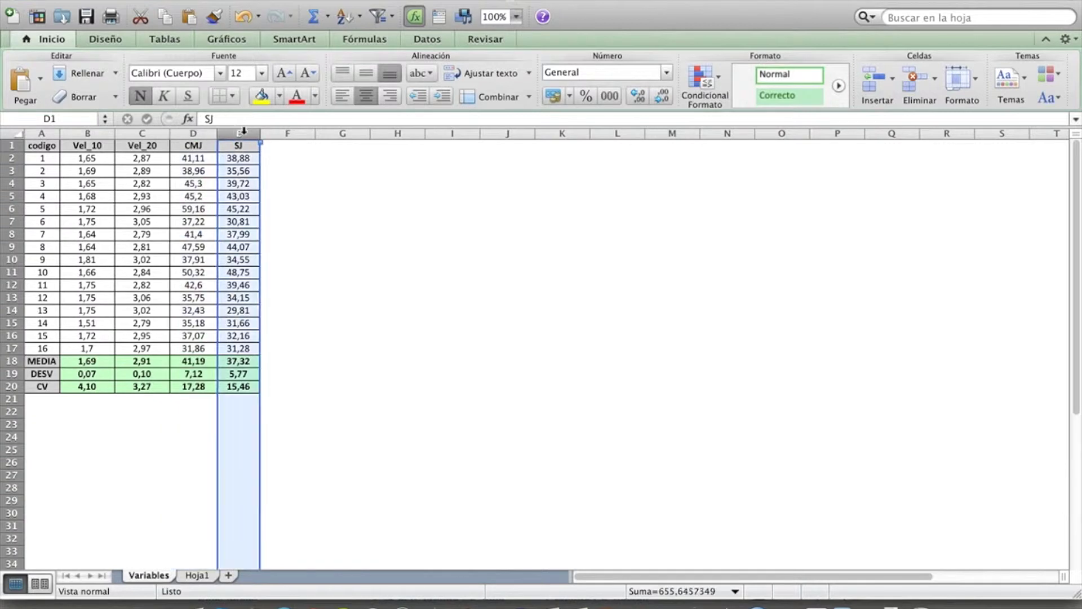
pyautogui.click(342, 401)
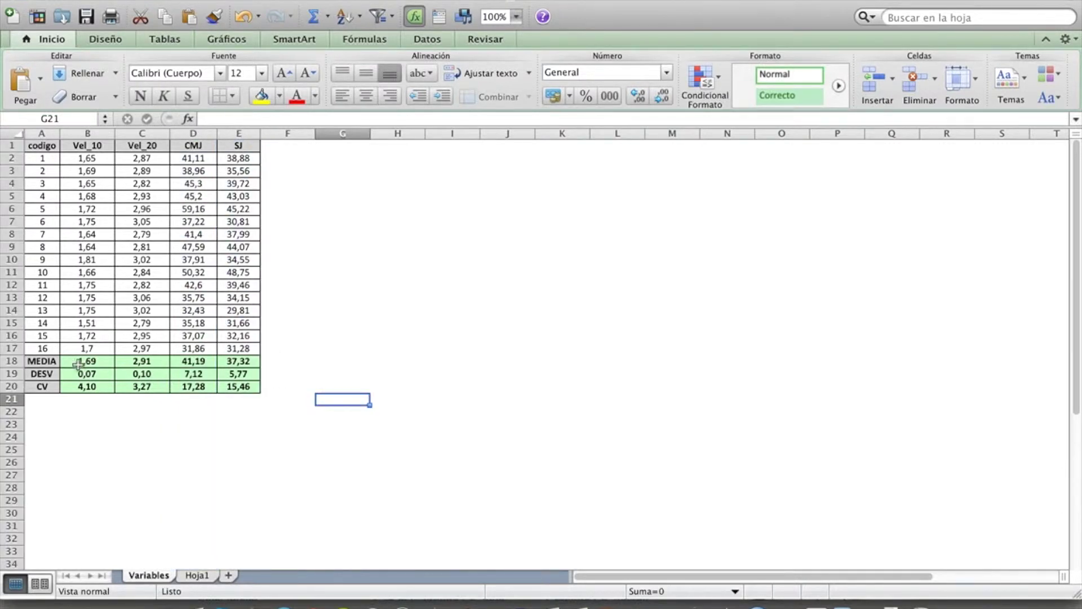
# Step: Examine the MEDIA, DESV and CV summary rows, including the formula behind the Vel_10 coefficient of variation in B20
pyautogui.moveTo(56, 361); pyautogui.dragTo(49, 382)
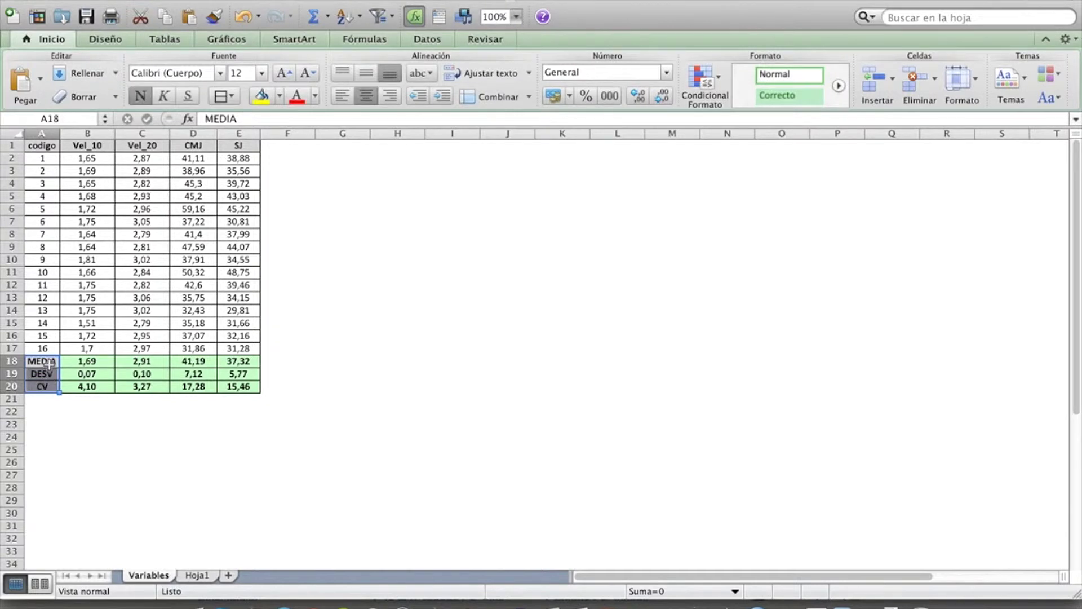
pyautogui.click(45, 361)
pyautogui.click(45, 375)
pyautogui.click(45, 387)
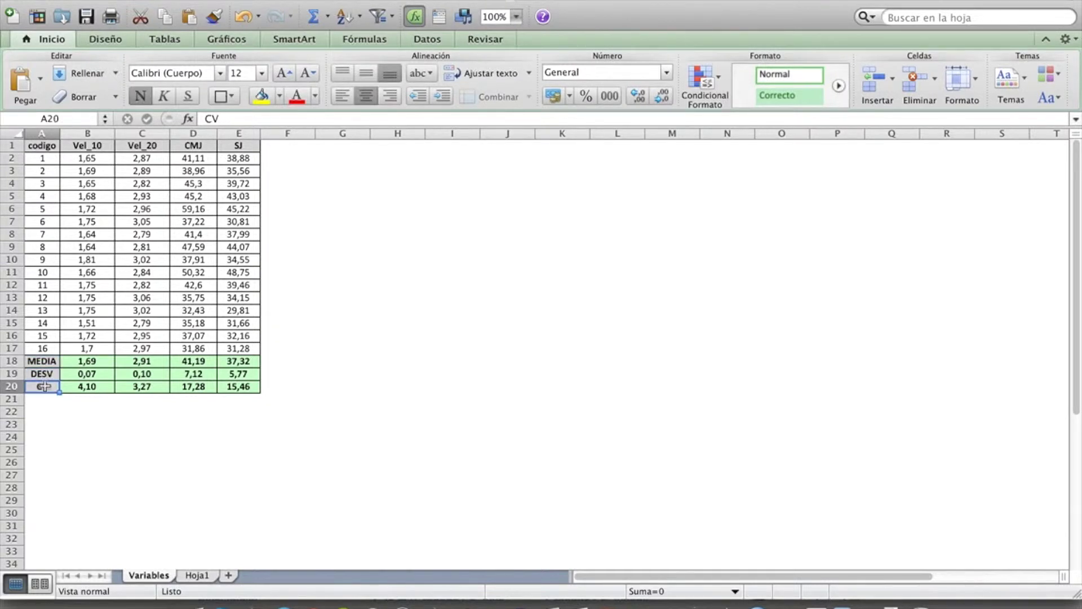
pyautogui.click(85, 388)
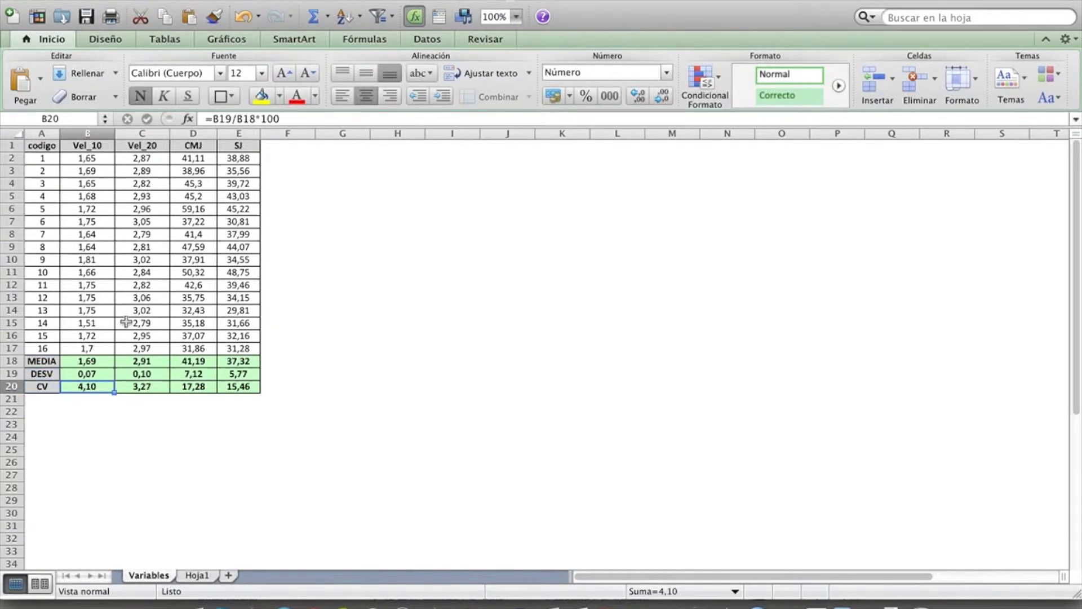
pyautogui.click(240, 119)
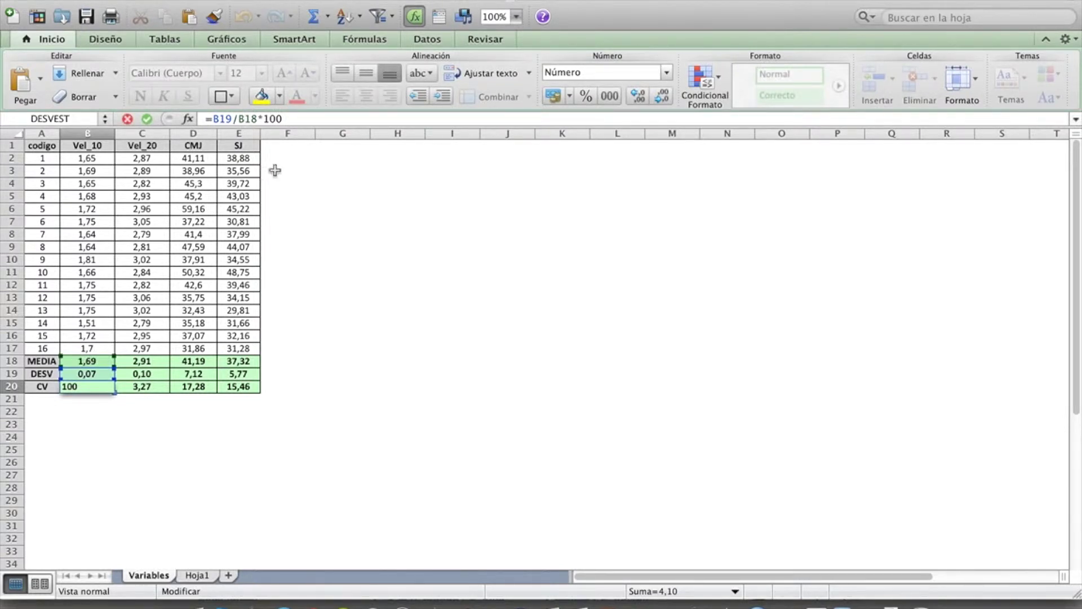
pyautogui.press('Return')
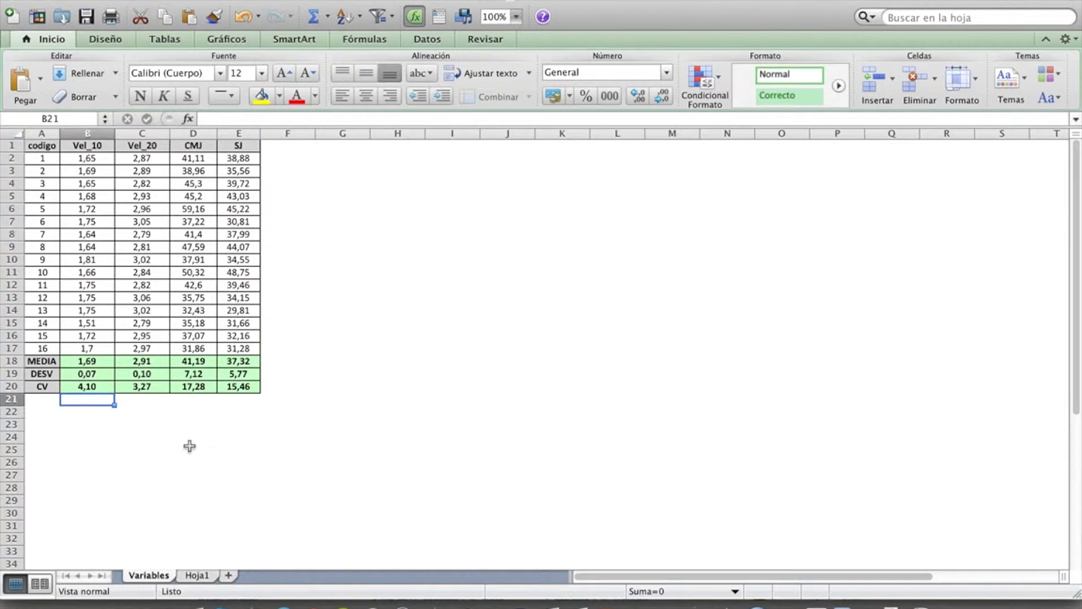
pyautogui.click(147, 133)
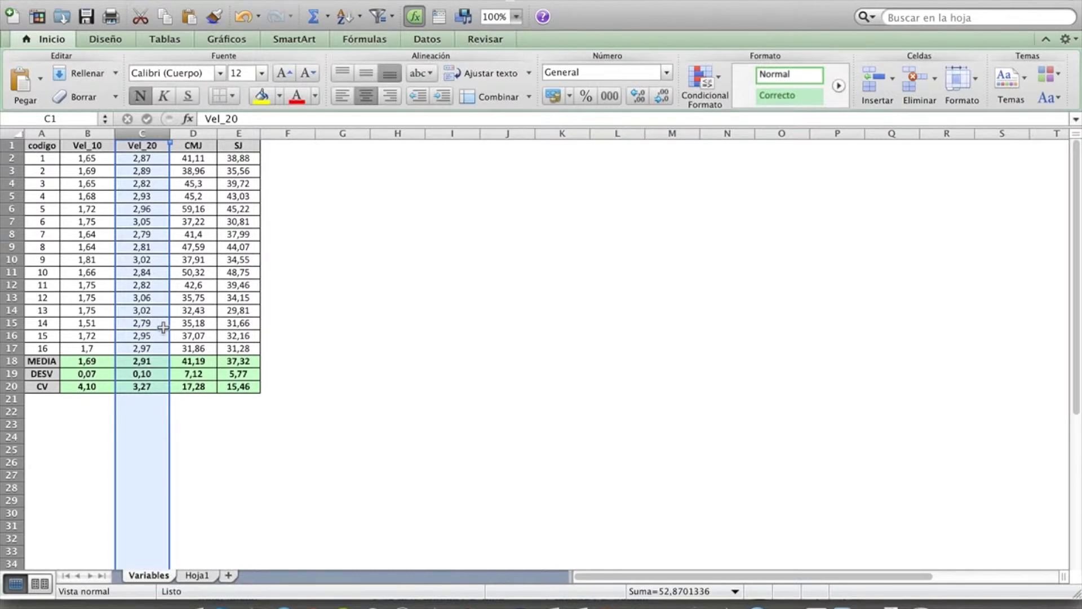
pyautogui.click(340, 350)
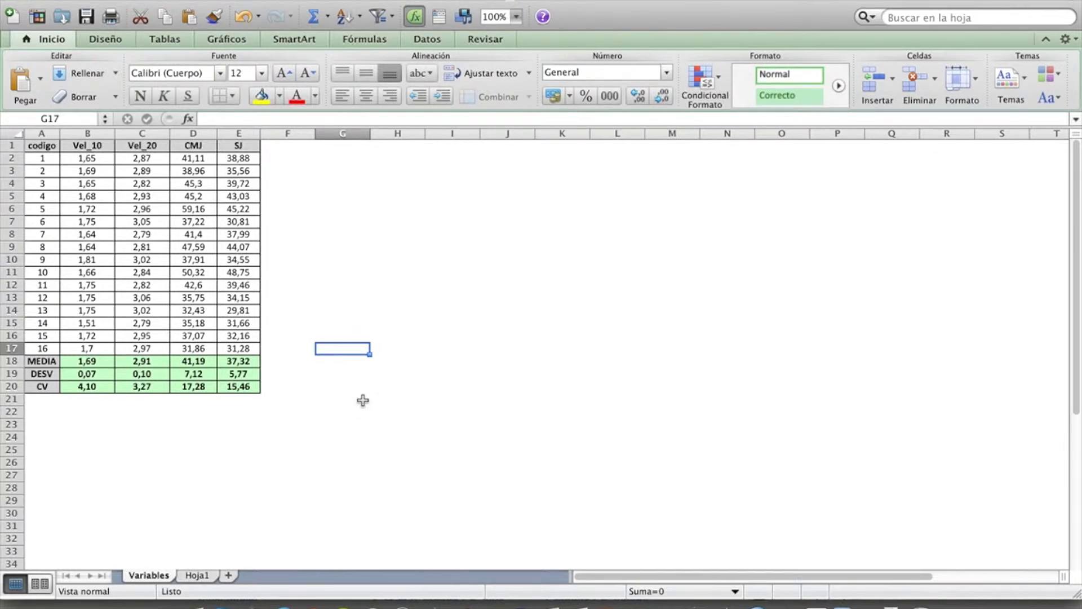
pyautogui.click(342, 422)
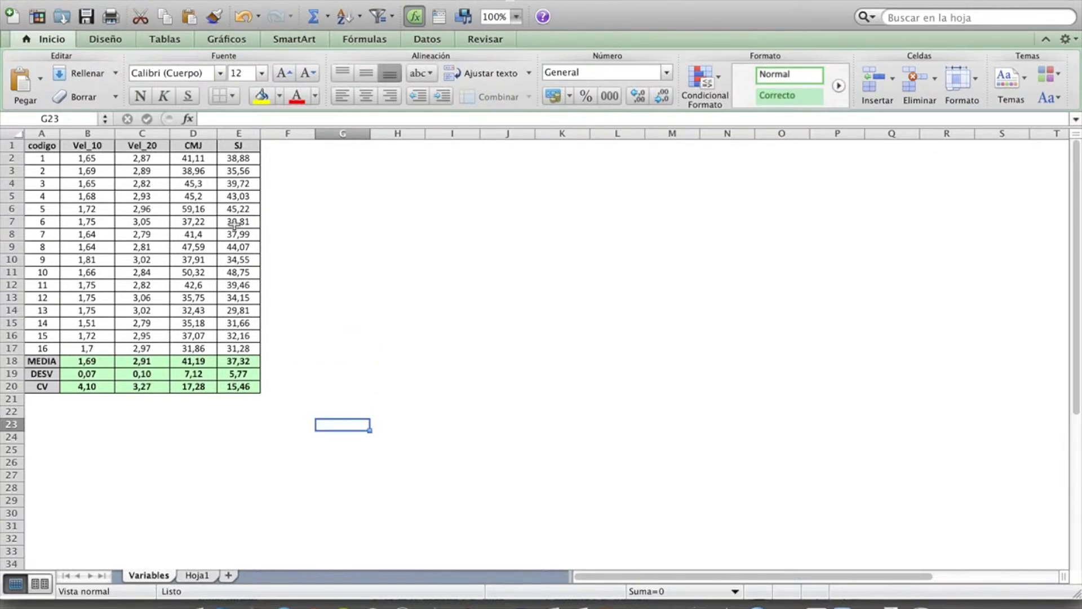
# Step: Copy the header row A1:E1 and paste it below the table, starting at A24
pyautogui.moveTo(246, 146); pyautogui.dragTo(42, 145)
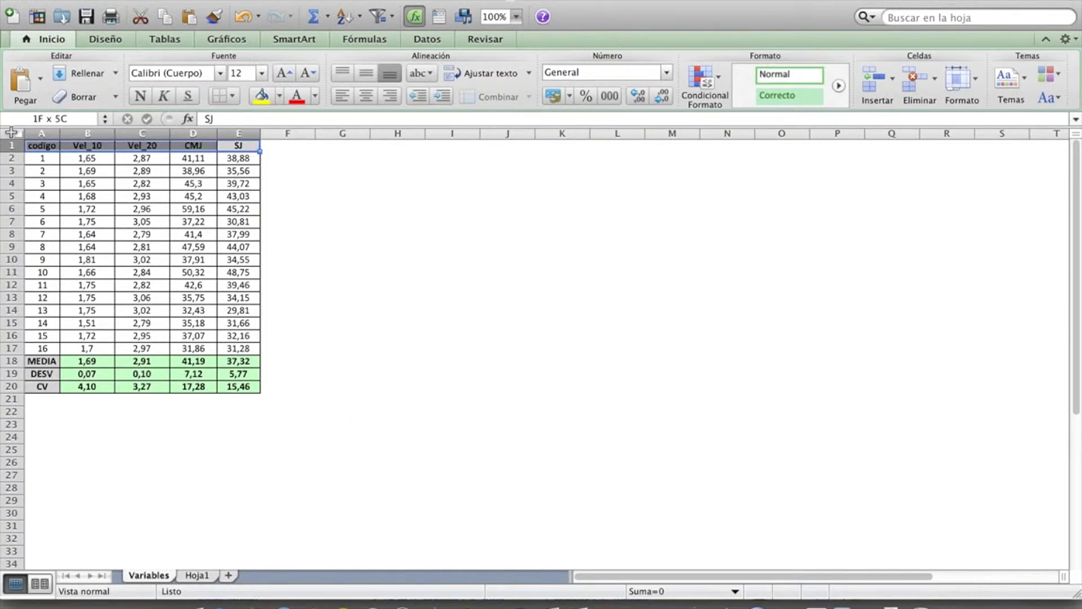
pyautogui.press('super+c')
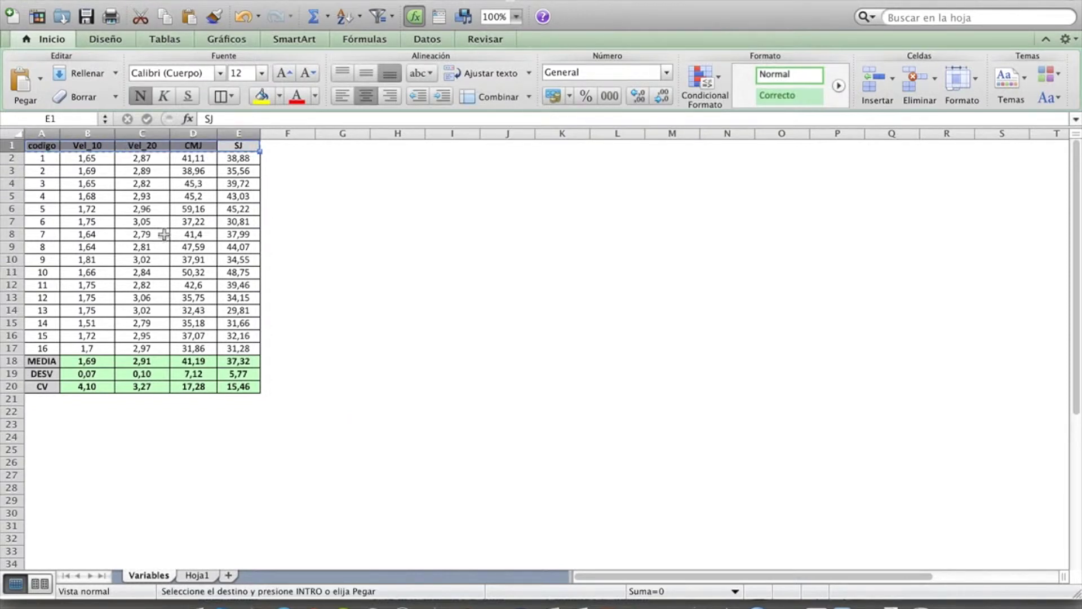
pyautogui.click(53, 437)
pyautogui.press('super+v')
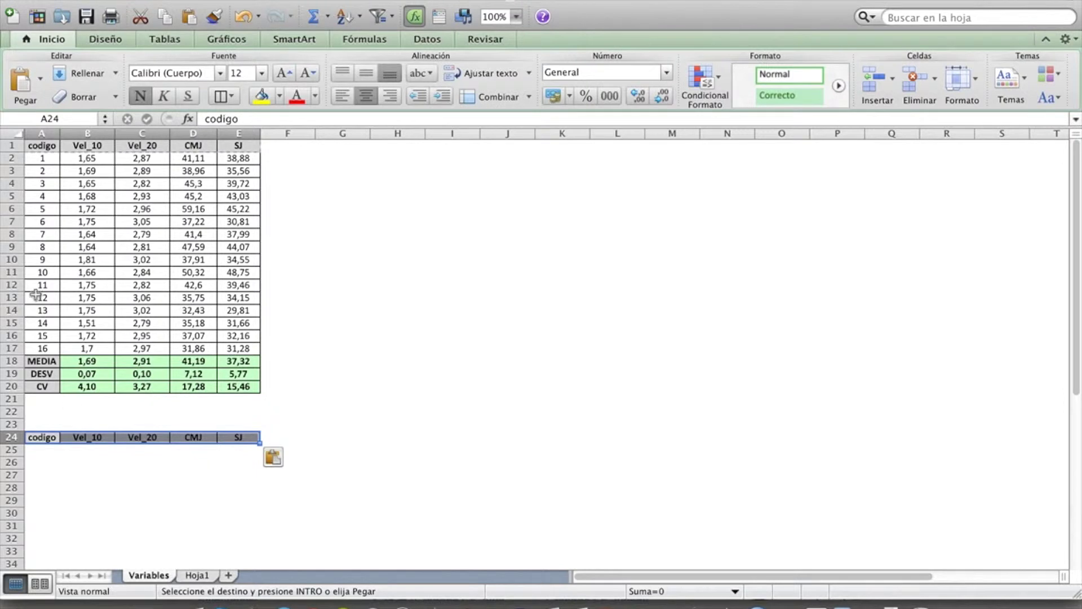
# Step: Copy the subject codes 1 to 16 from A2:A17 into the new table, starting at A25
pyautogui.moveTo(44, 349); pyautogui.dragTo(45, 159)
pyautogui.press('super+c')
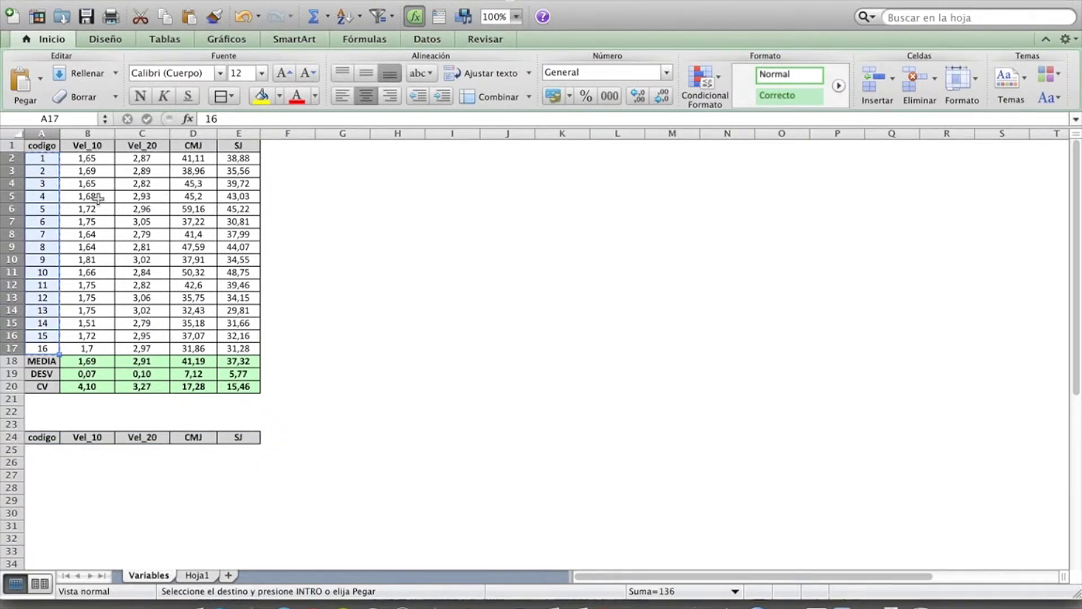
pyautogui.click(45, 449)
pyautogui.press('super+v')
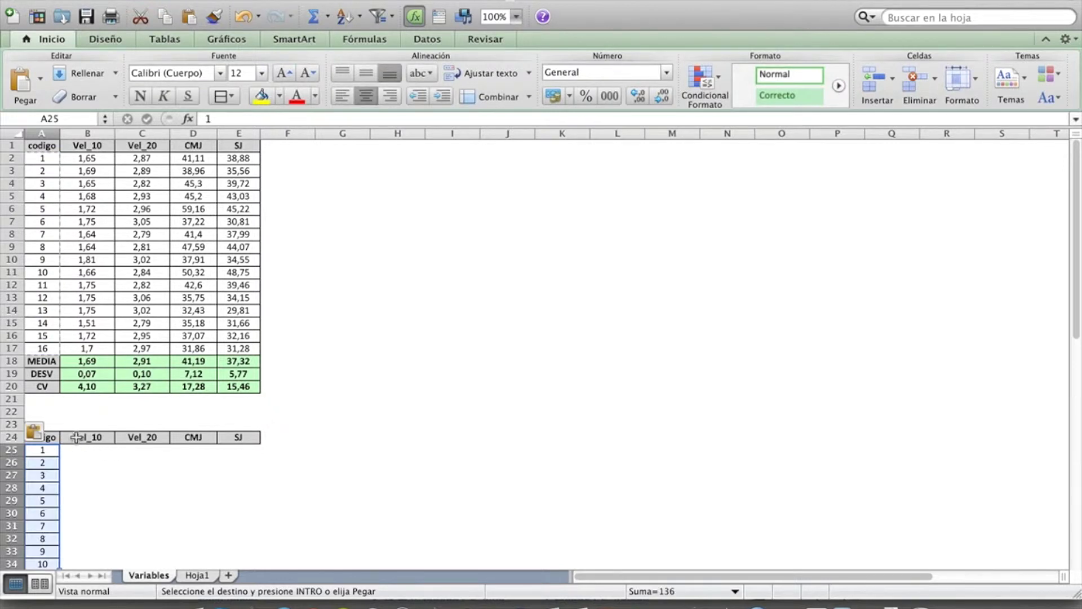
# Step: Rename the variable headers in row 24 as ZVel_10, ZVel_20, ZCMJ and ZSJ
pyautogui.doubleClick(72, 442)
pyautogui.write('Z')
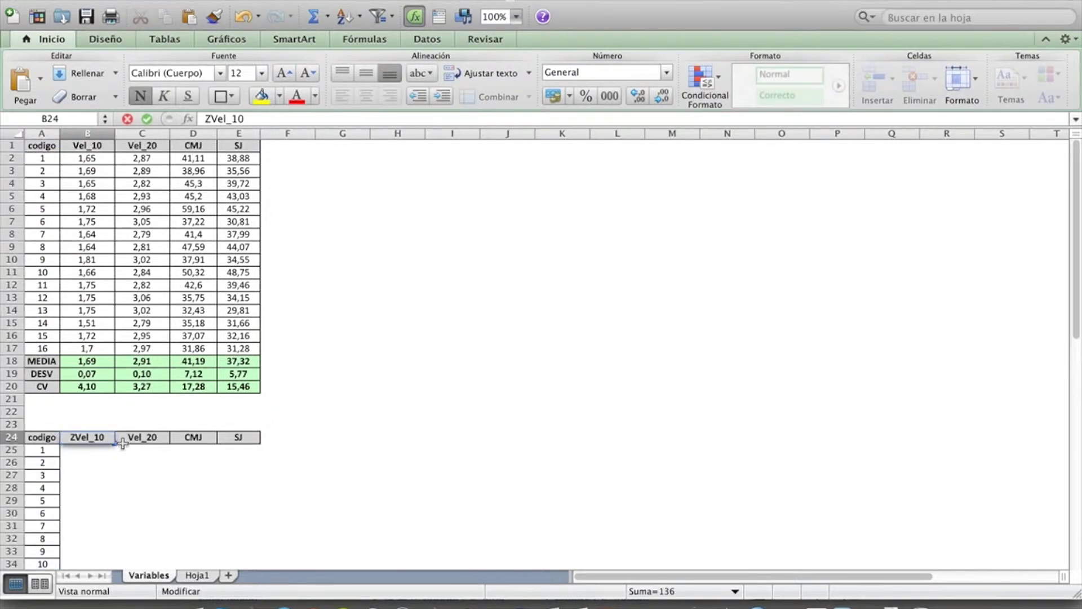
pyautogui.doubleClick(126, 438)
pyautogui.write('Z')
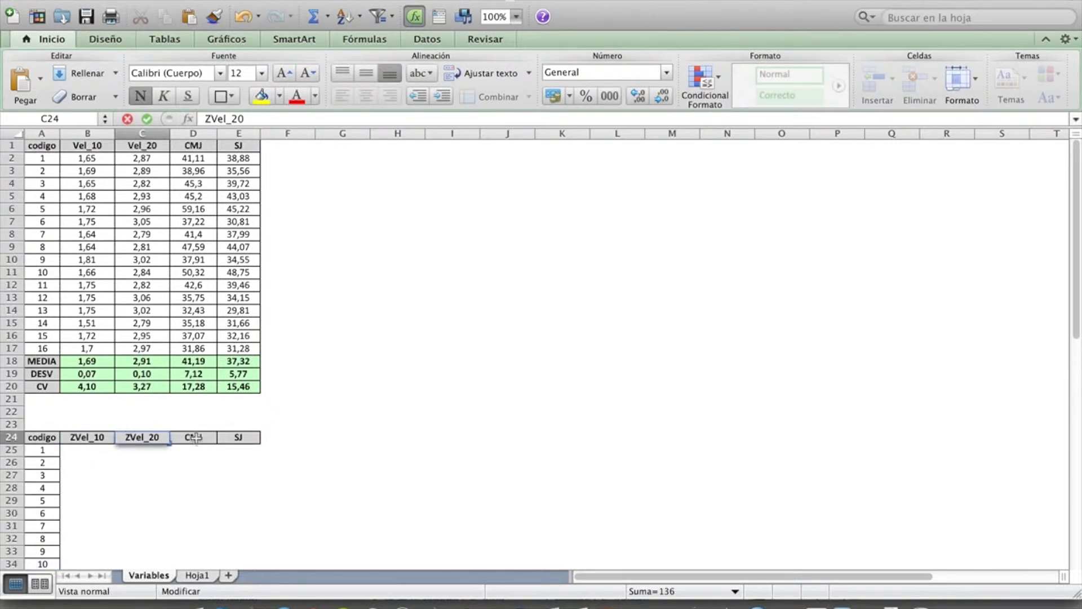
pyautogui.doubleClick(186, 438)
pyautogui.write('Z')
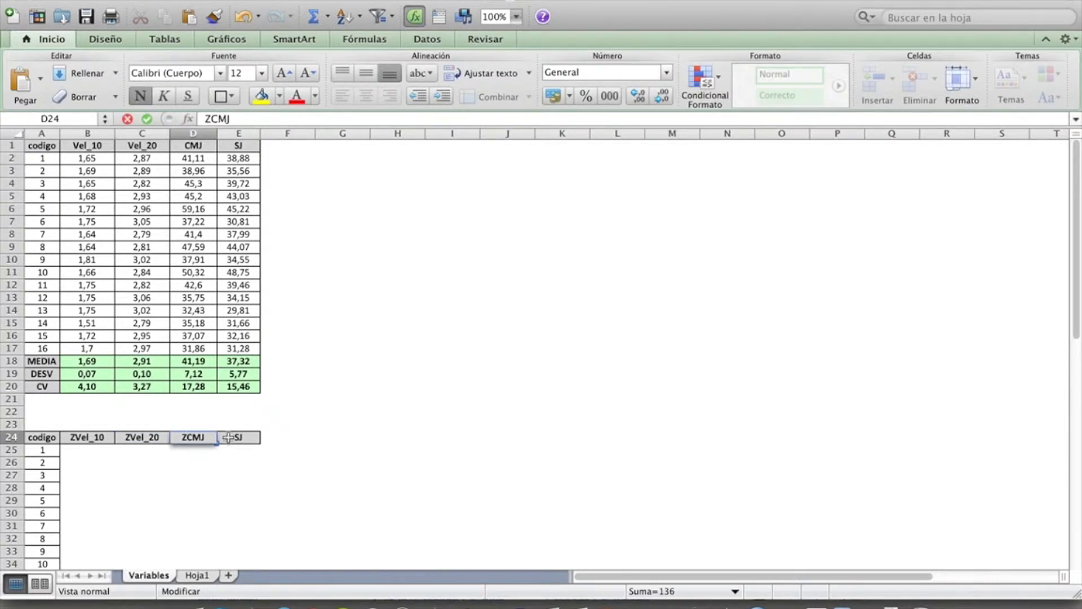
pyautogui.doubleClick(232, 438)
pyautogui.write('Z')
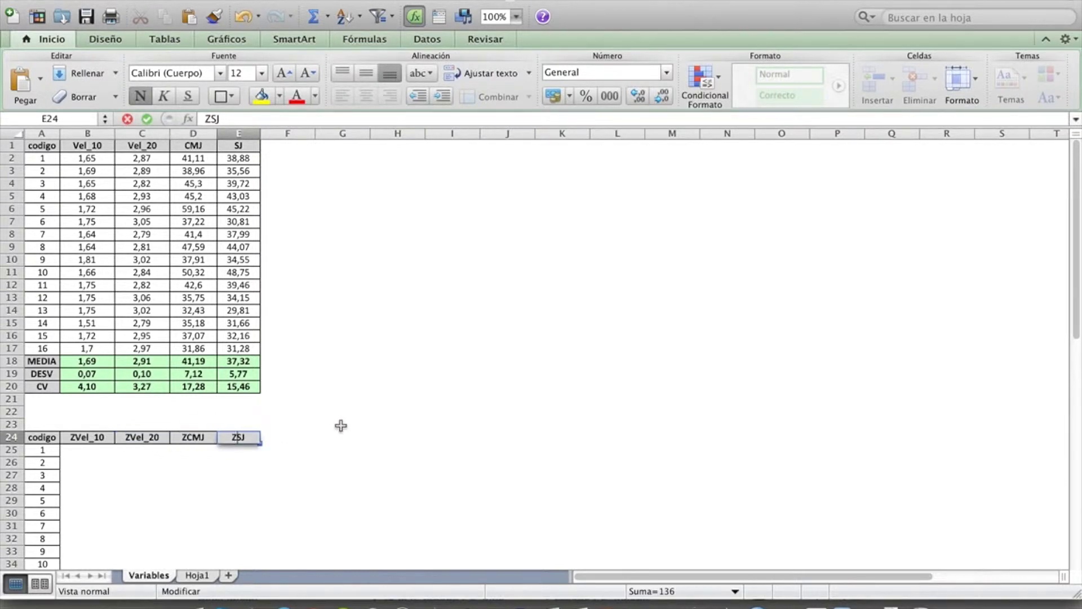
pyautogui.press('Return')
# Step: Write the z-score formula =(B2-B18)/B19 in B25 for the first subject's ZVel_10
pyautogui.click(88, 450)
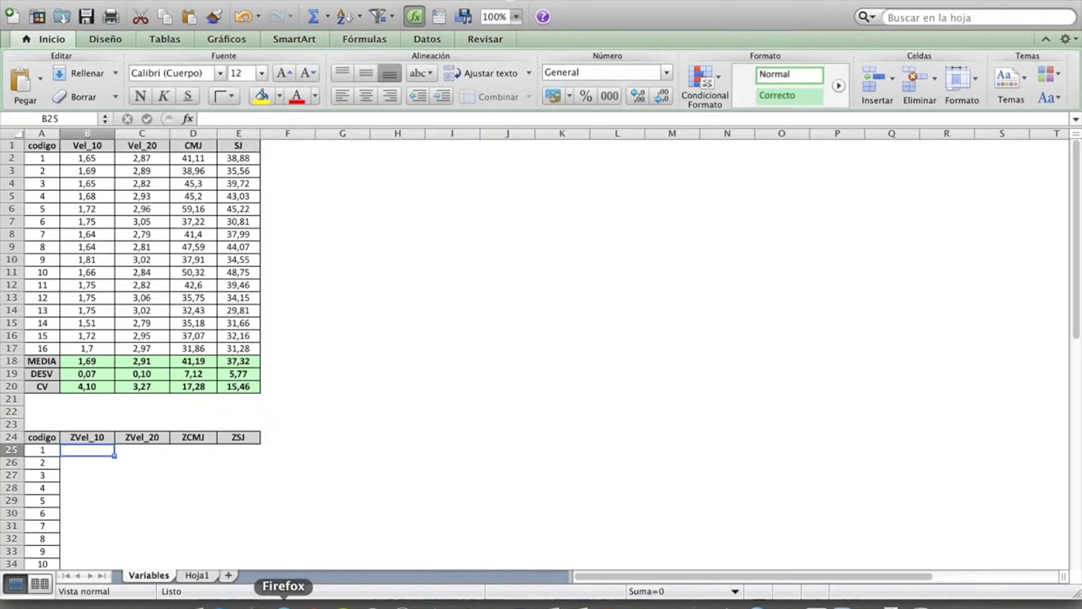
pyautogui.write('=')
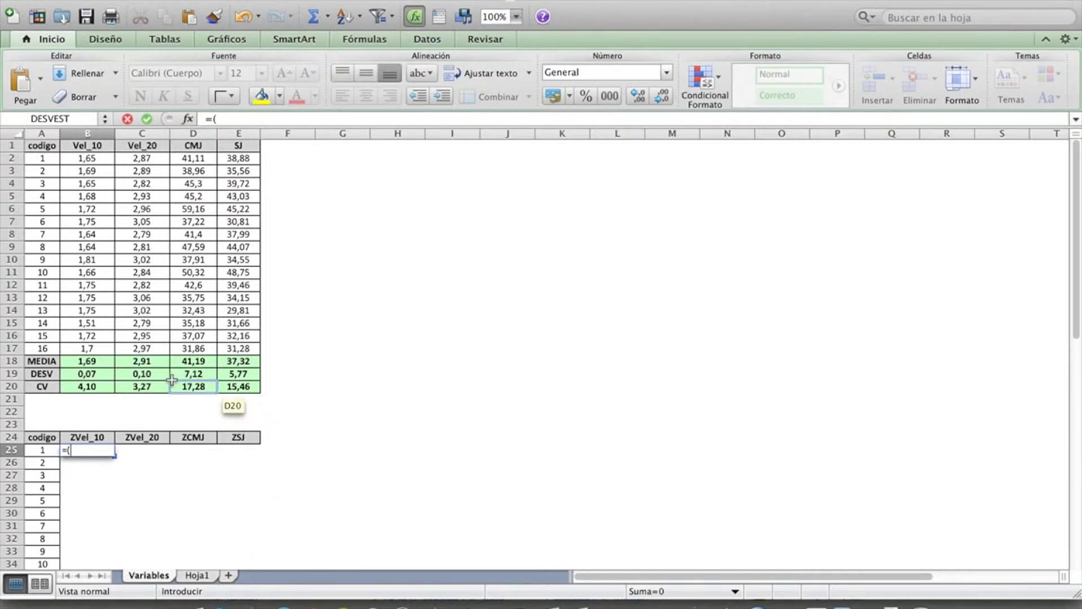
pyautogui.write('(')
pyautogui.click(109, 161)
pyautogui.write('-')
pyautogui.click(90, 360)
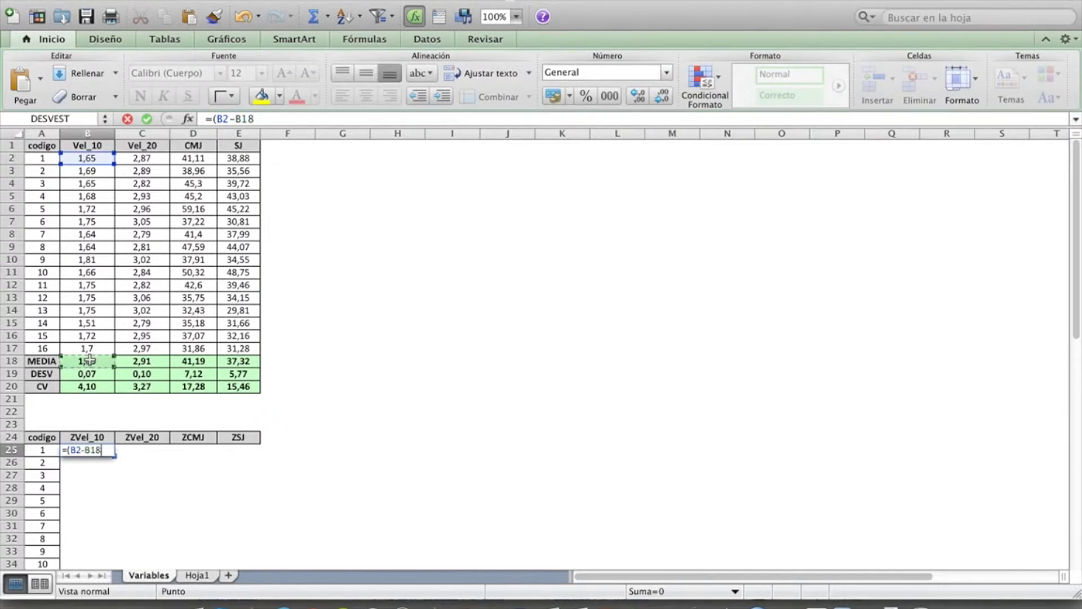
pyautogui.write(')/')
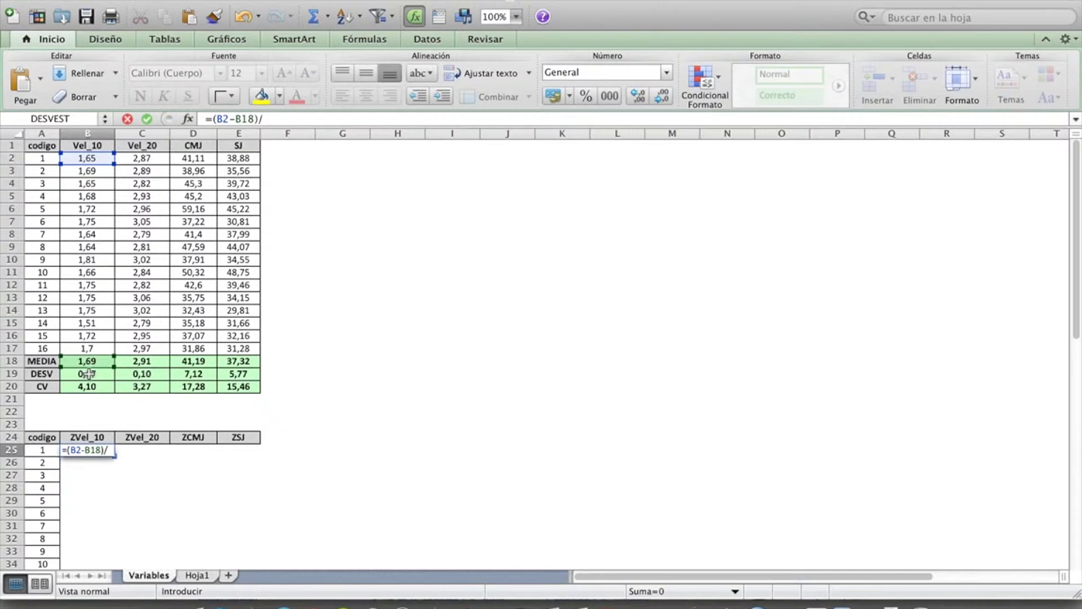
pyautogui.click(88, 374)
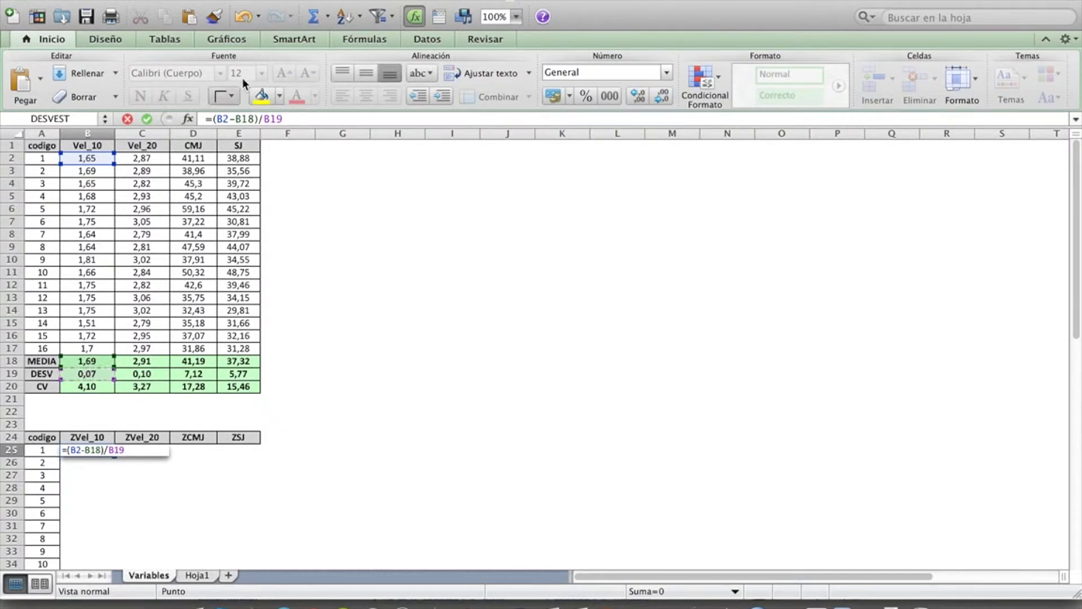
# Step: Make the mean and deviation references in B25 absolute so that the formula reads =(B2-$B$18)/$B$19
pyautogui.click(237, 118)
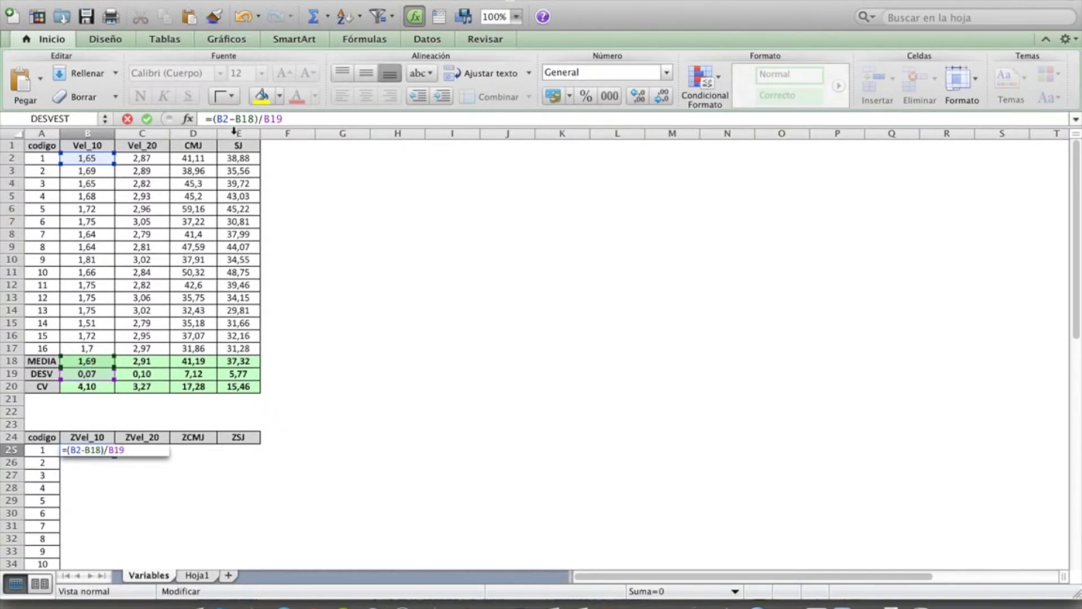
pyautogui.write('$')
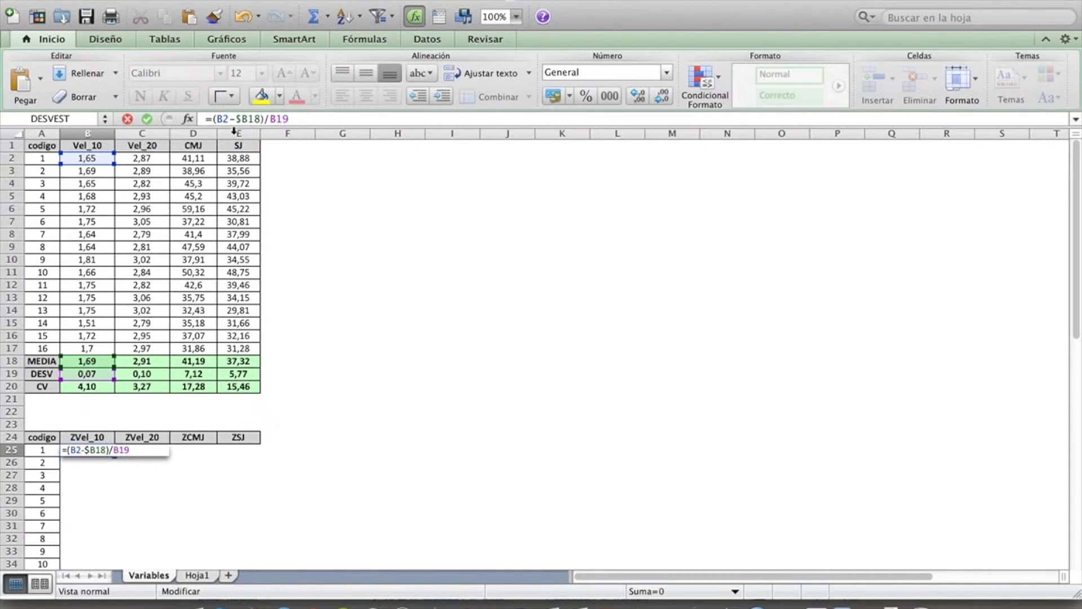
pyautogui.write('$')
pyautogui.write('$')
pyautogui.press('Right')
pyautogui.write('$')
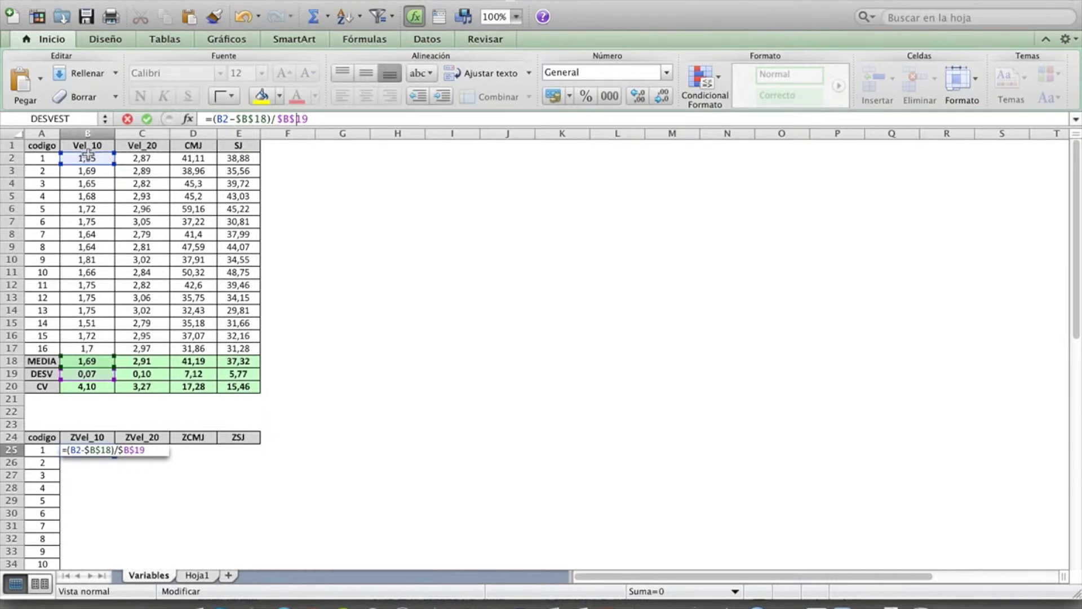
pyautogui.press('Return')
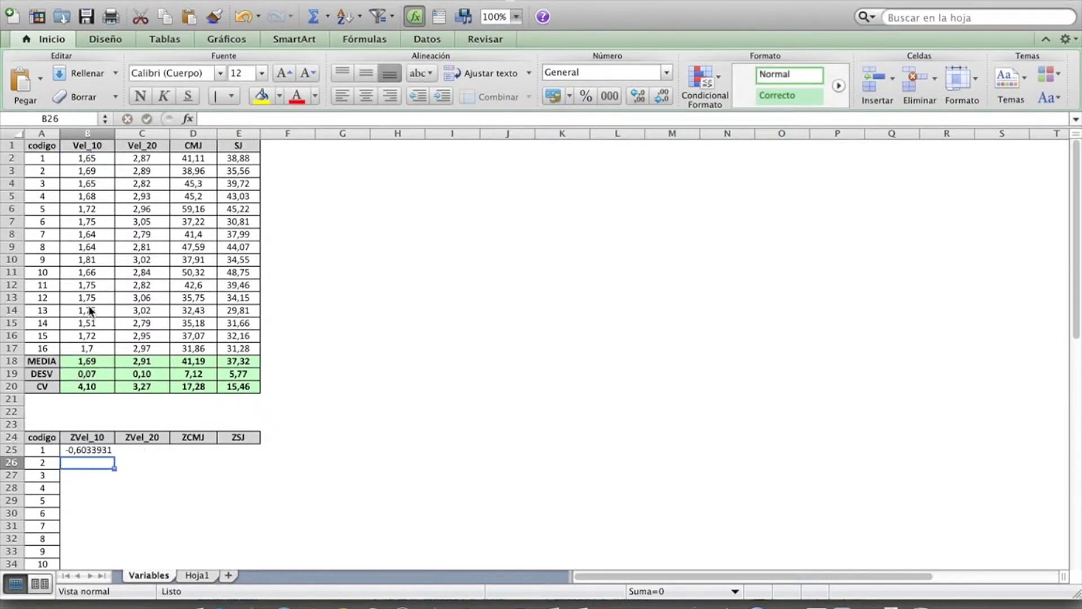
# Step: Write the z-score formula =(C2-C18)/C19 in C25 for the first subject's ZVel_20
pyautogui.click(127, 450)
pyautogui.write('=')
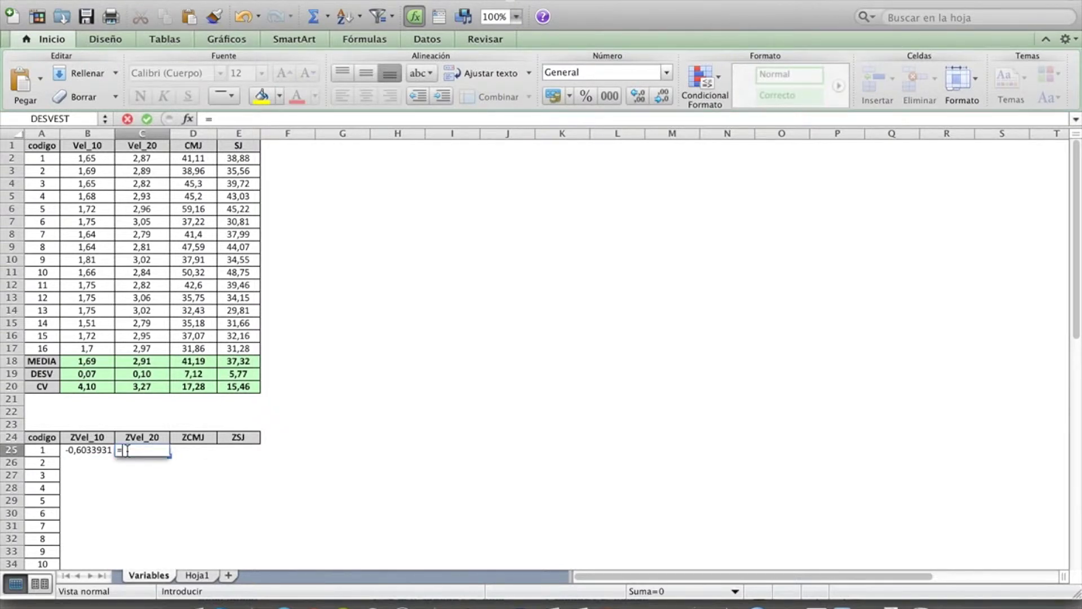
pyautogui.write('(')
pyautogui.click(155, 158)
pyautogui.write('-')
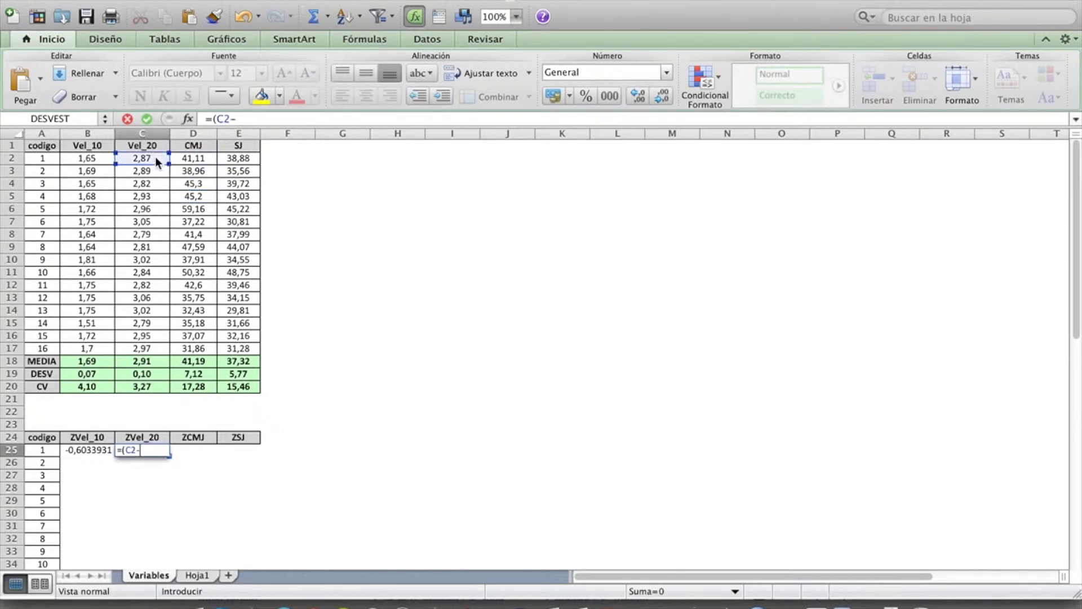
pyautogui.click(160, 361)
pyautogui.write(')/')
pyautogui.click(151, 374)
# Step: Make the mean and deviation references in C25 absolute so that the formula reads =(C2-$C$18)/$C$19
pyautogui.click(238, 119)
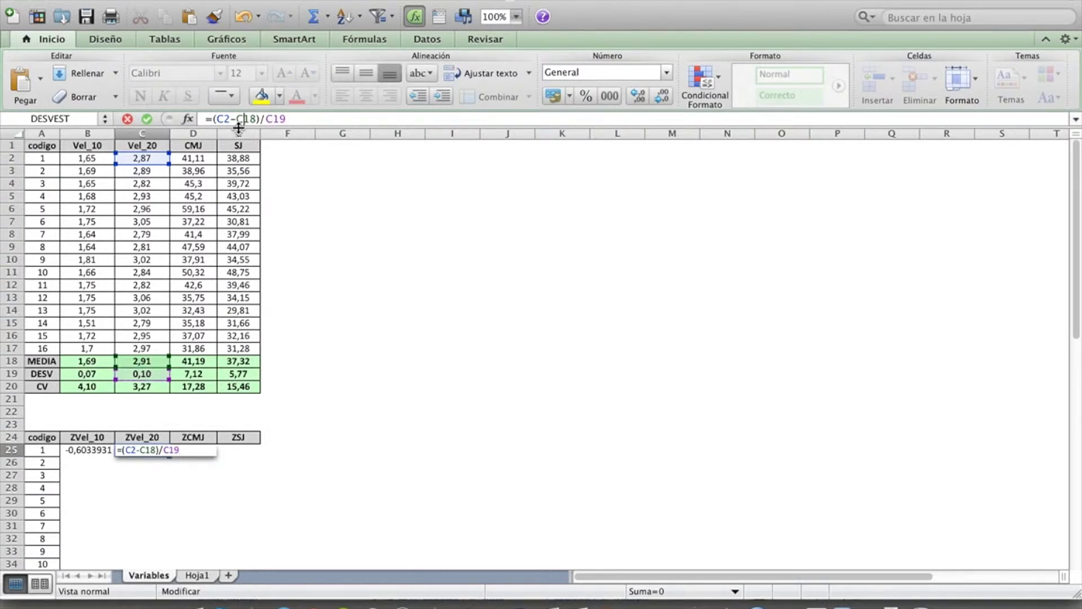
pyautogui.write('$')
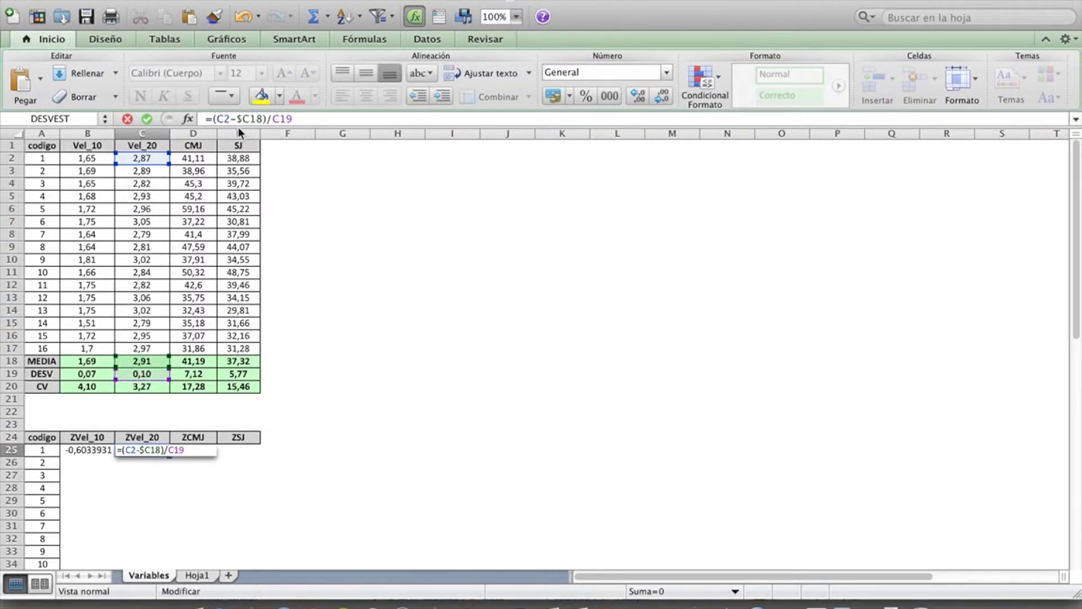
pyautogui.press('Right')
pyautogui.write('$')
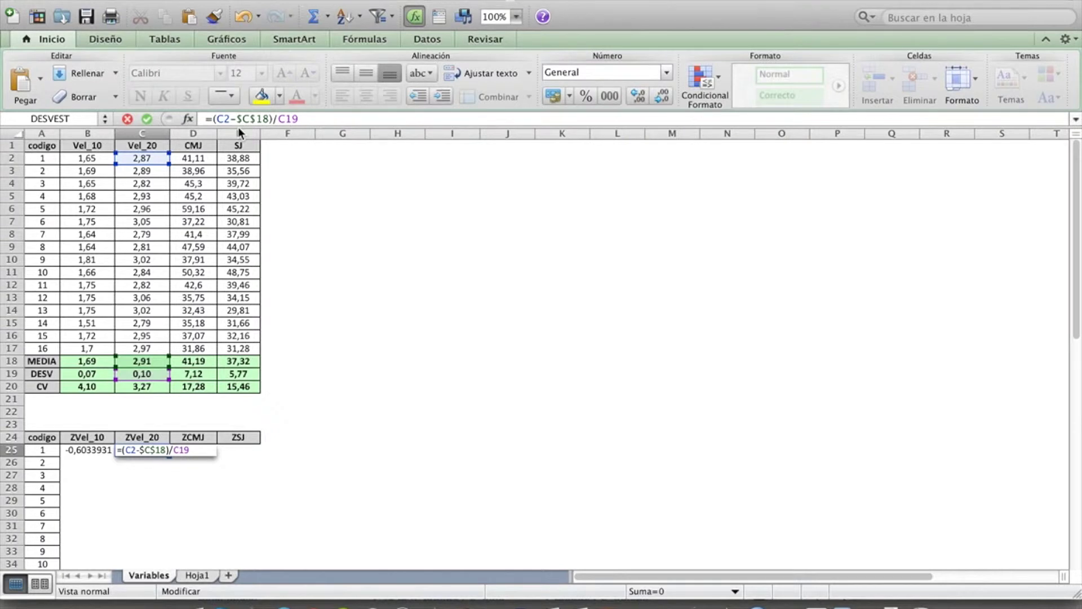
pyautogui.press('Right')
pyautogui.press('Right')
pyautogui.press('Right')
pyautogui.press('Right')
pyautogui.write('$')
pyautogui.press('Tab')
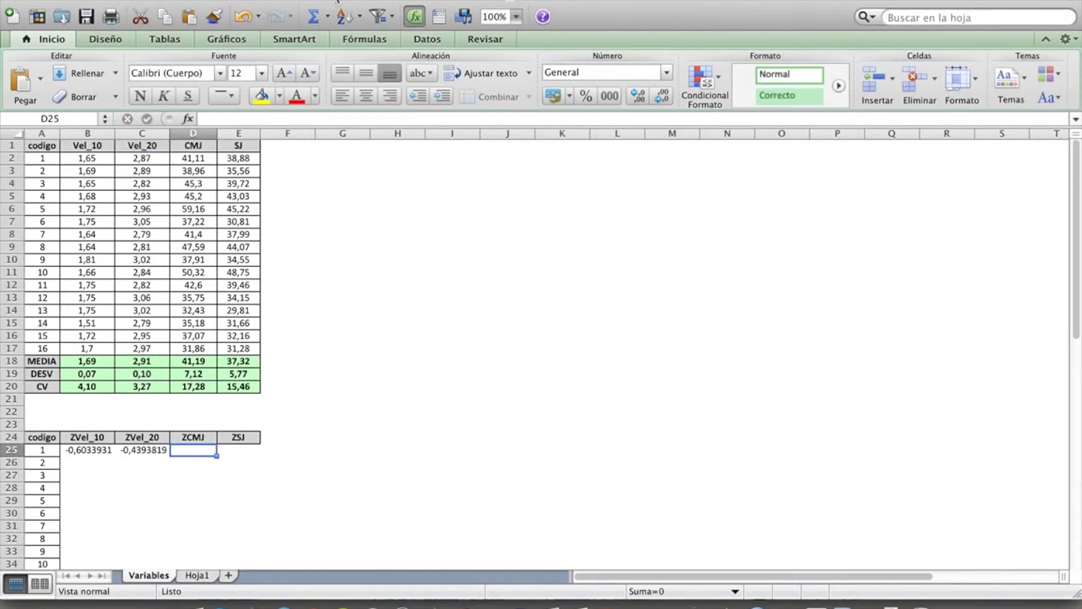
# Step: Write the z-score formula =(D2-D18)/D19 in D25 for the first subject's ZCMJ
pyautogui.write('=(')
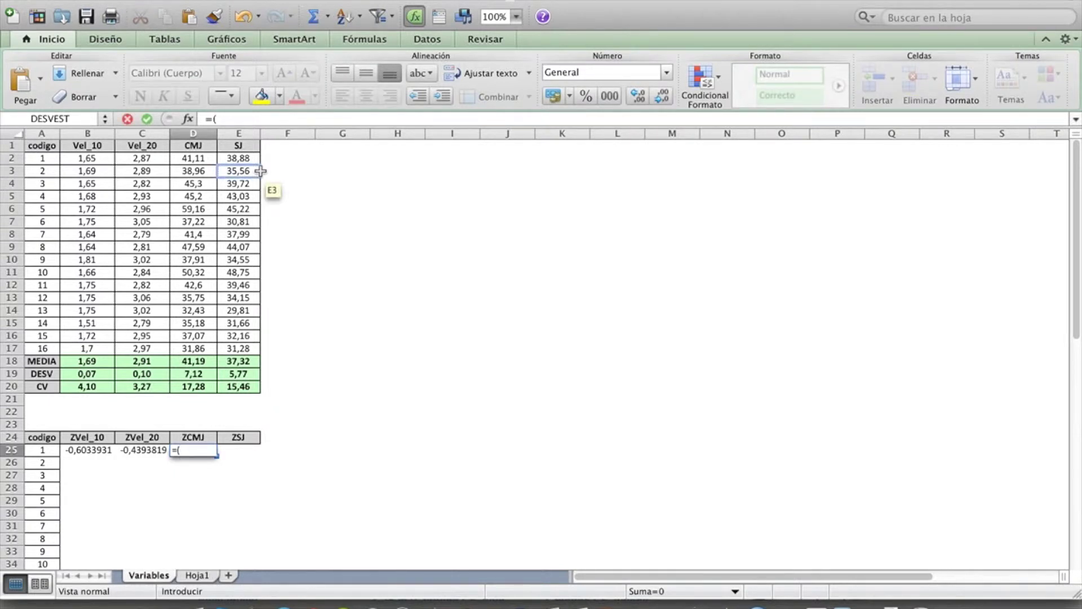
pyautogui.click(205, 161)
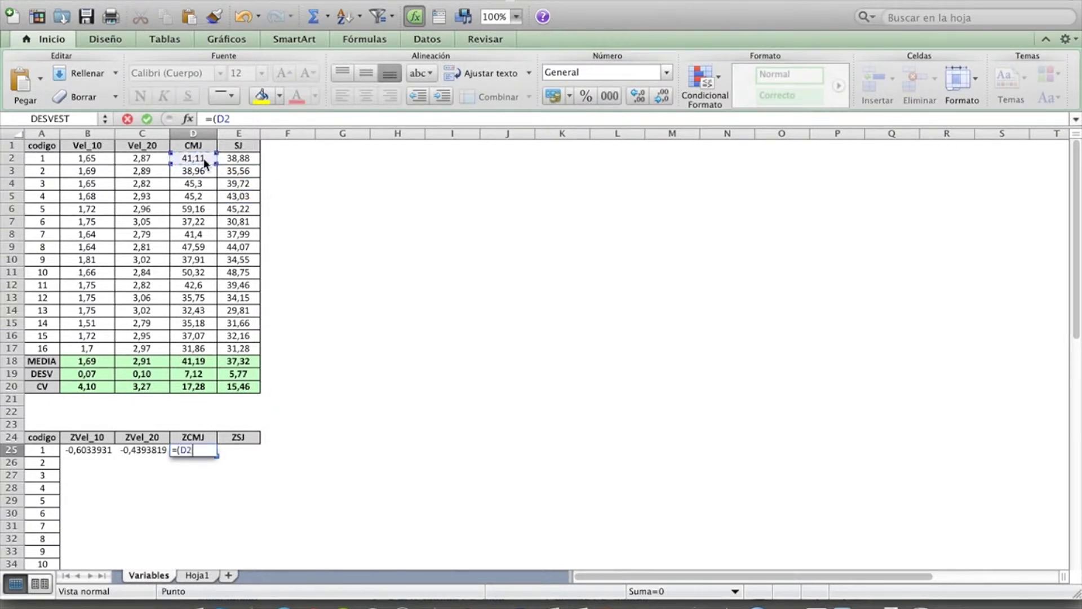
pyautogui.write('-')
pyautogui.click(193, 361)
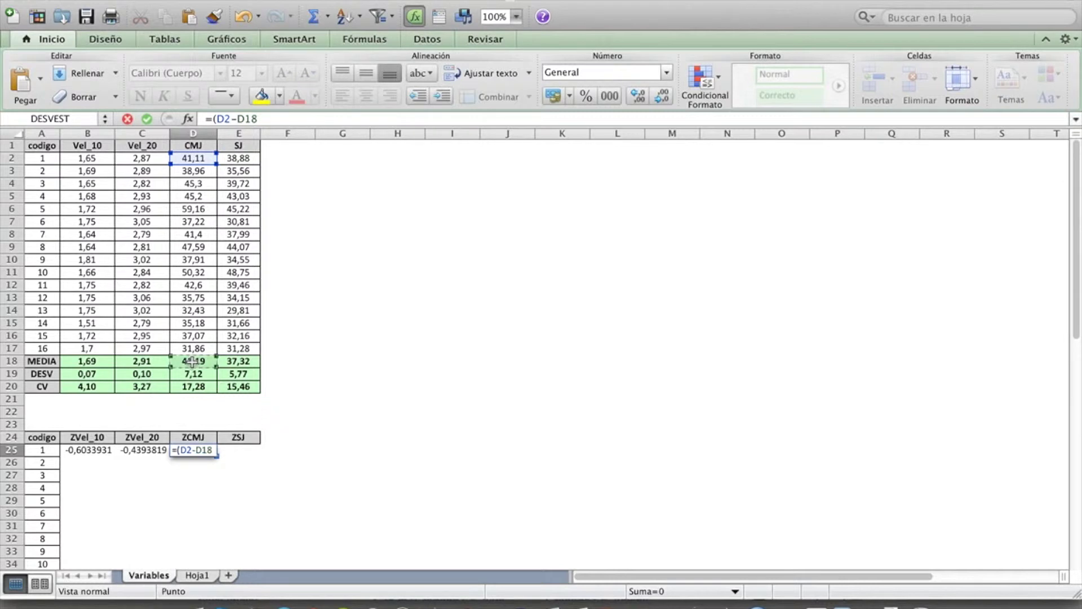
pyautogui.write(')/')
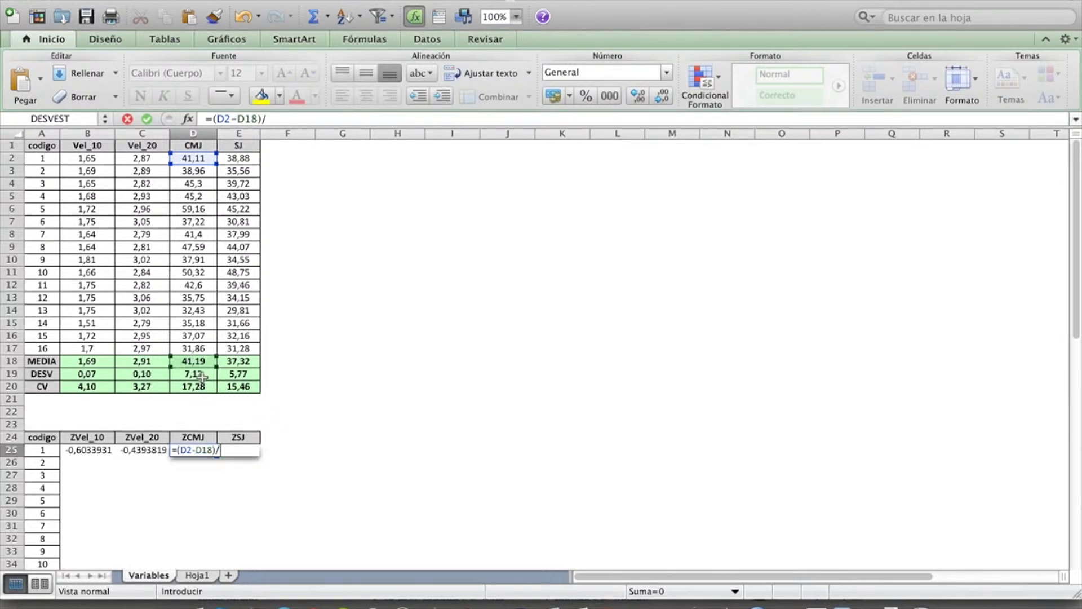
pyautogui.click(200, 375)
# Step: Make the mean and deviation references in D25 absolute so that the formula reads =(D2-$D$18)/$D$19
pyautogui.click(240, 120)
pyautogui.write('$')
pyautogui.press('Right')
pyautogui.write('$')
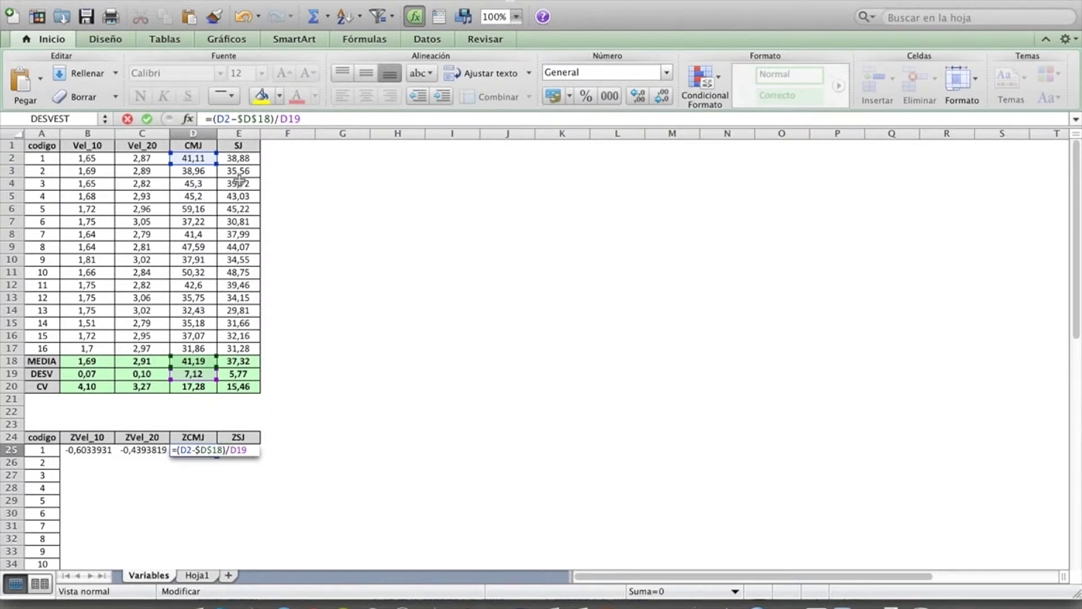
pyautogui.write('$')
pyautogui.press('Right')
pyautogui.write('$')
pyautogui.press('Return')
# Step: Write the z-score formula =(E2-E18)/E19 in E25 for the first subject's ZSJ
pyautogui.press('Up')
pyautogui.press('Right')
pyautogui.write('=')
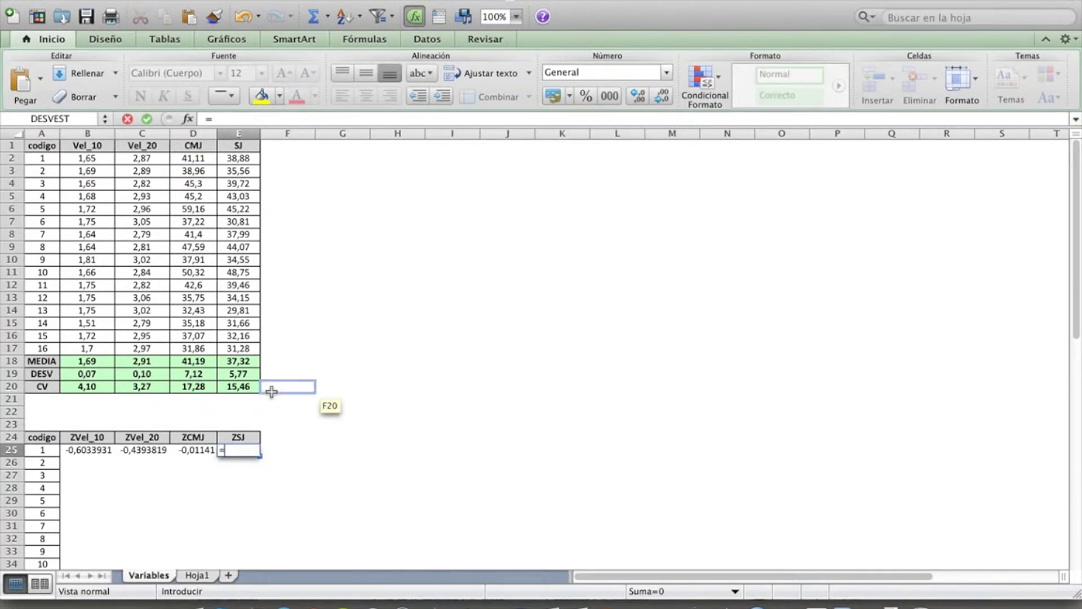
pyautogui.write('(')
pyautogui.click(249, 163)
pyautogui.write('-')
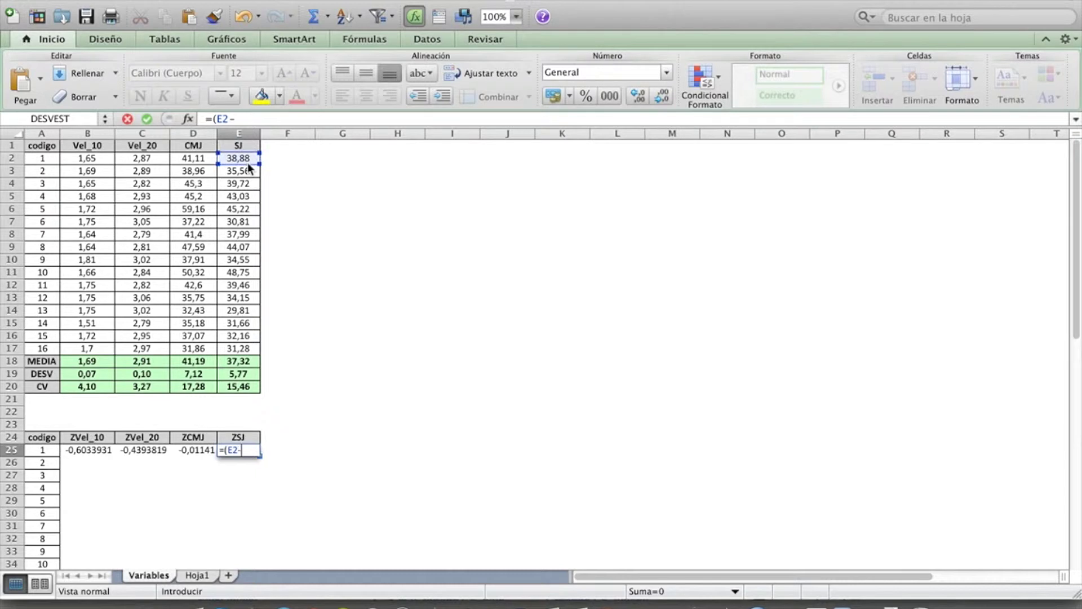
pyautogui.click(237, 364)
pyautogui.write(')/')
pyautogui.click(240, 375)
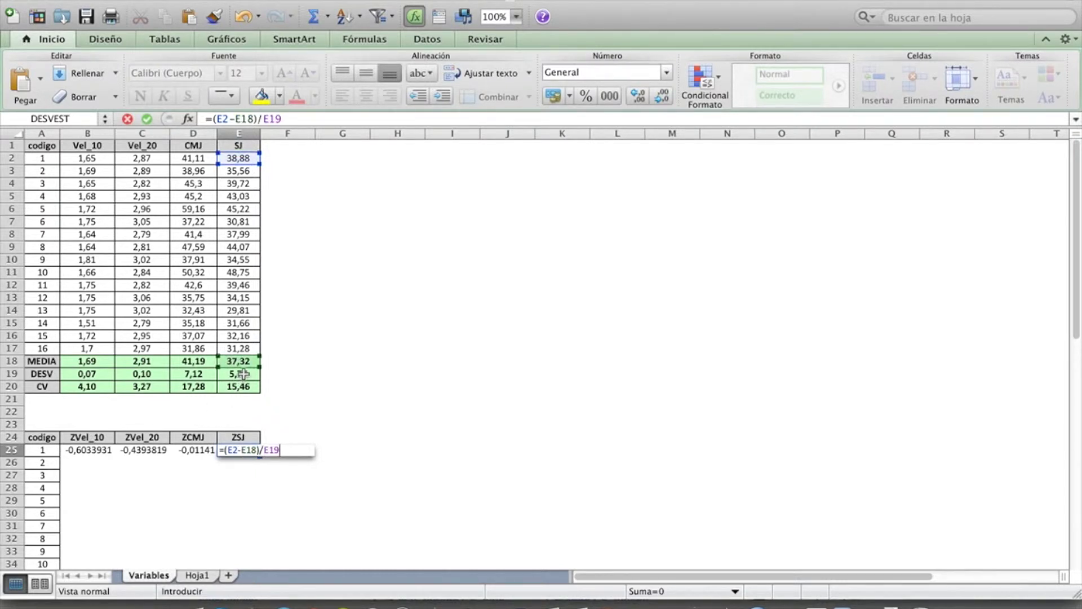
# Step: Make the mean and deviation references in E25 absolute so that the formula reads =(E2-$E$18)/$E$19
pyautogui.click(235, 118)
pyautogui.write('$')
pyautogui.press('Right')
pyautogui.write('$E')
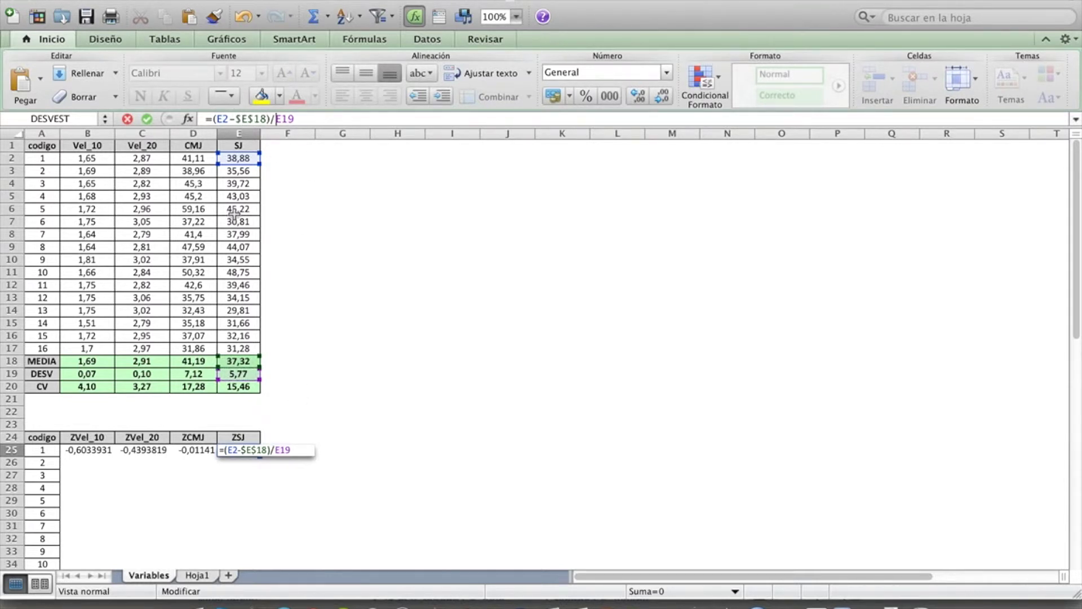
pyautogui.write('$')
pyautogui.press('Right')
pyautogui.write('$')
pyautogui.press('Return')
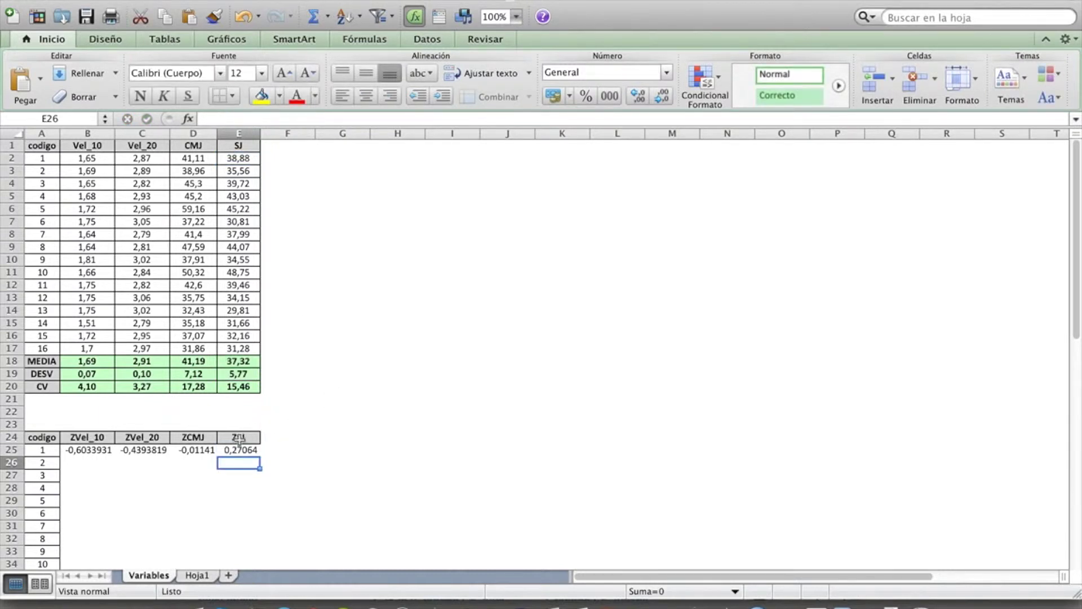
# Step: Format the first subject's z-scores in B25:E25 with two decimal places and centre them
pyautogui.moveTo(240, 449); pyautogui.dragTo(105, 449)
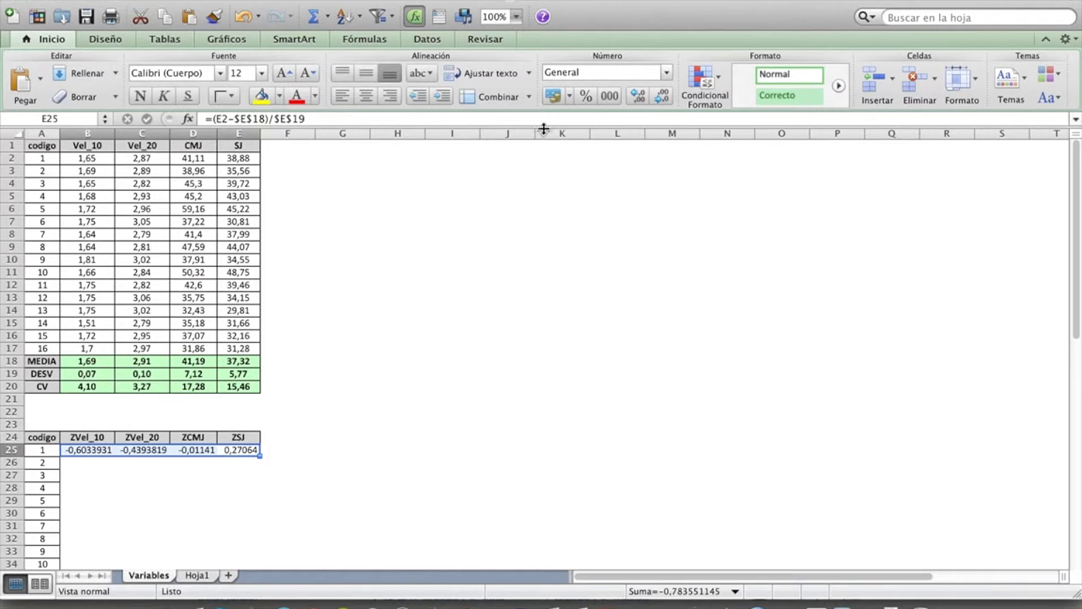
pyautogui.click(669, 96)
pyautogui.click(669, 96)
pyautogui.click(669, 96)
pyautogui.click(669, 96)
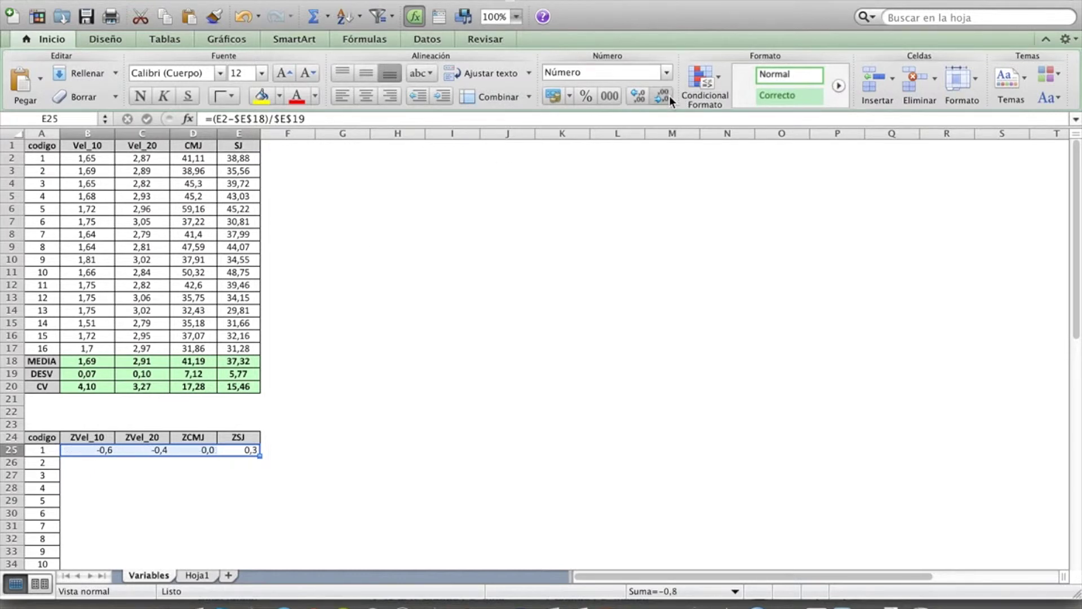
pyautogui.click(641, 94)
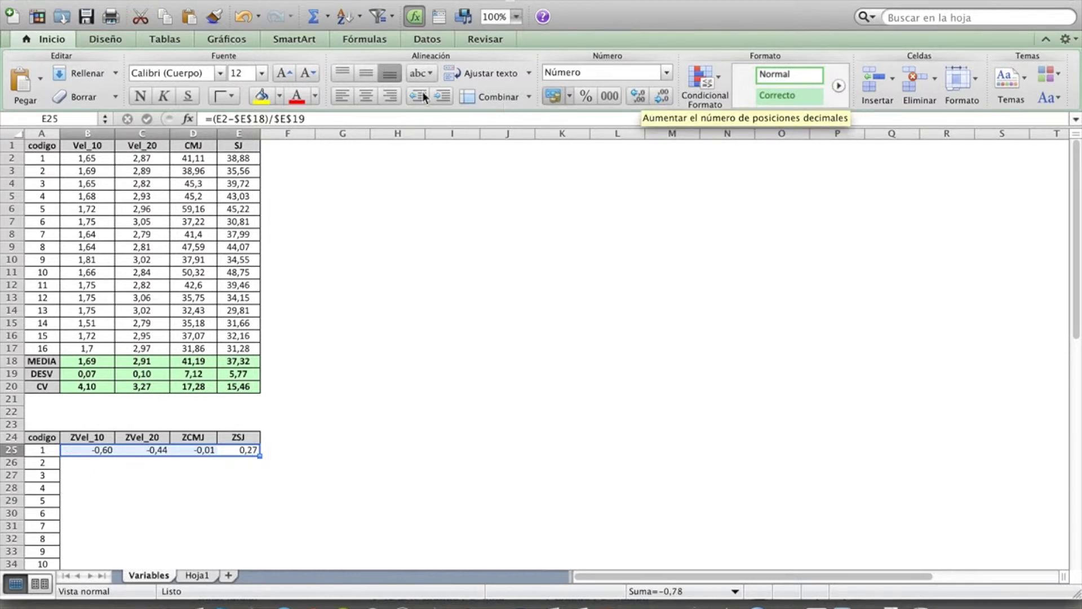
pyautogui.click(366, 96)
# Step: Fill the z-score formulas from B25:E25 down to row 40 for all 16 subjects
pyautogui.scroll(-5, 142, 360)
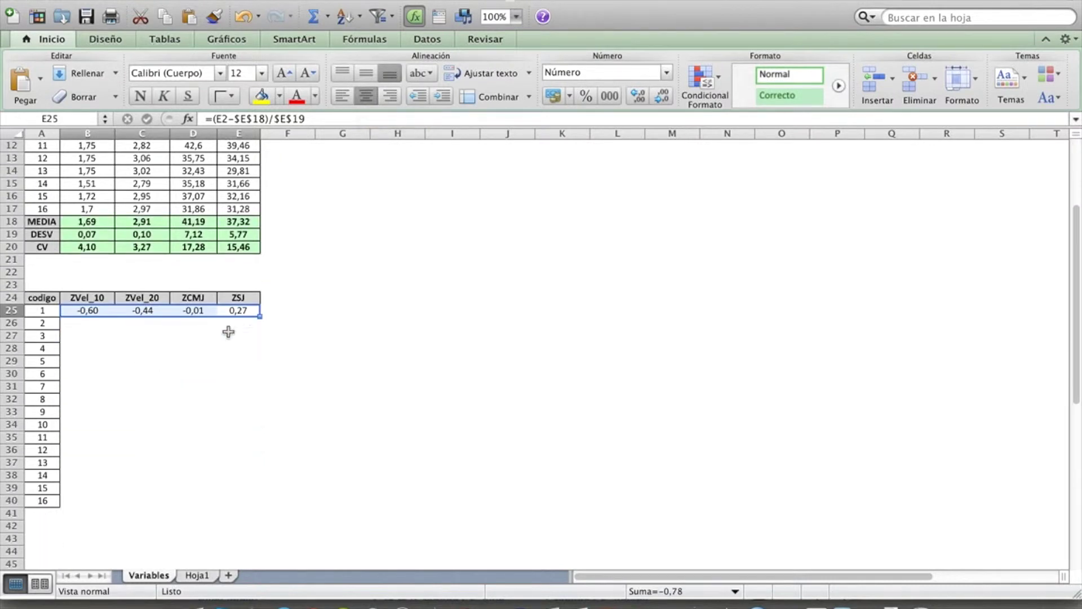
pyautogui.moveTo(259, 316); pyautogui.dragTo(239, 503)
pyautogui.click(332, 453)
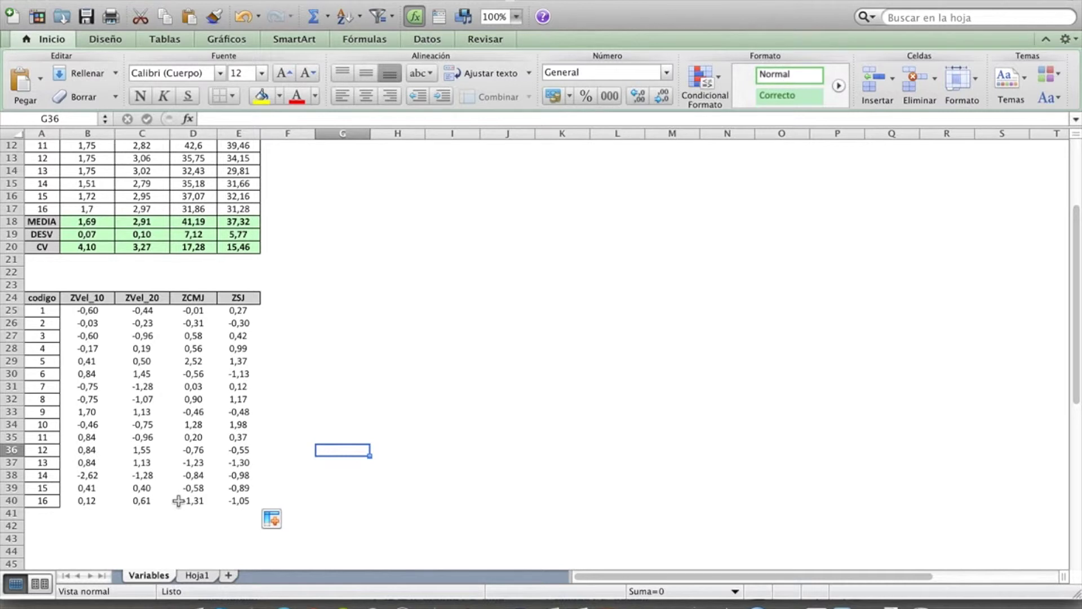
# Step: Examine the z-scores in the new table against the raw data, including the first subject's ZVel_10 and the sixth subject's ZVel_20
pyautogui.click(394, 461)
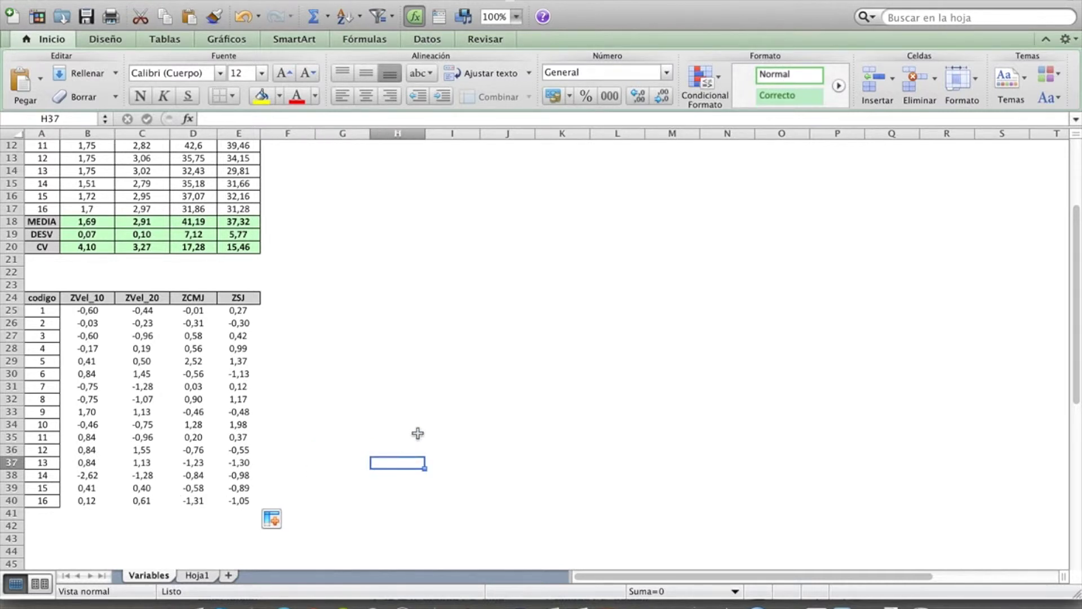
pyautogui.click(432, 399)
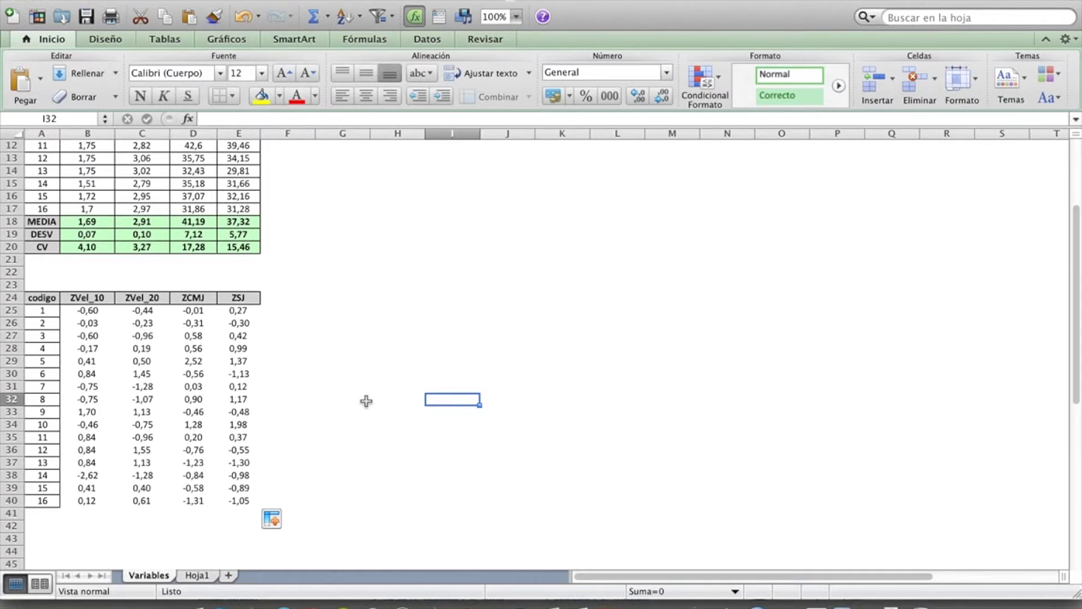
pyautogui.scroll(1, 367, 401)
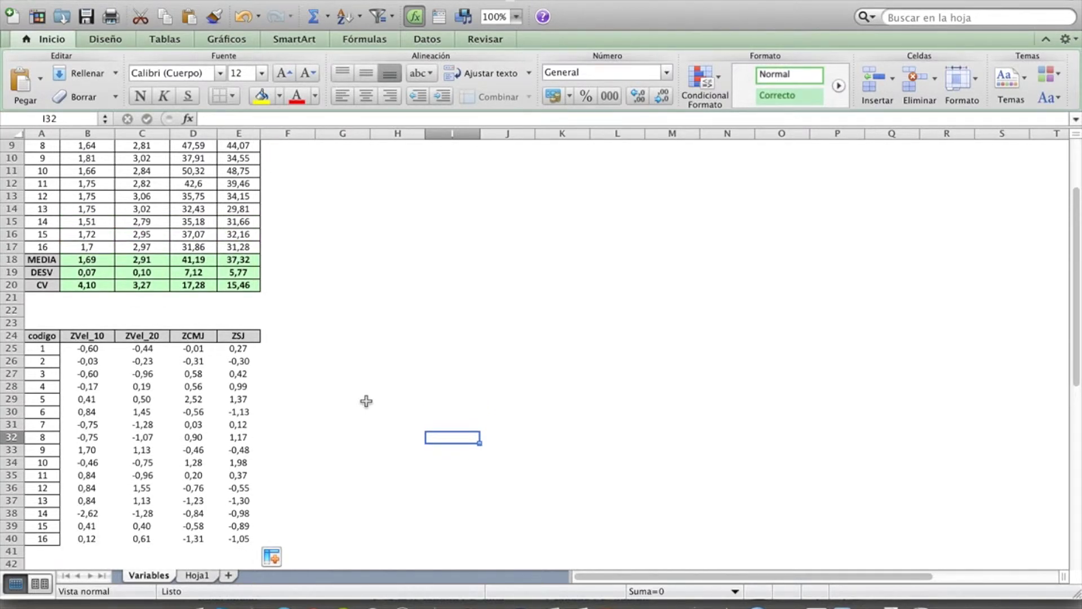
pyautogui.scroll(1, 366, 401)
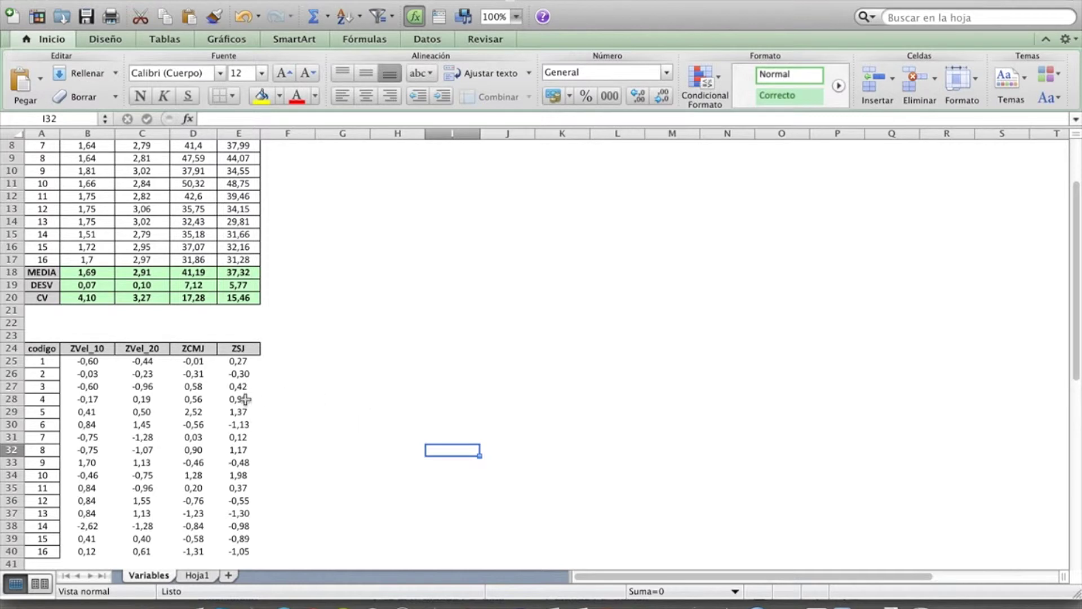
pyautogui.click(100, 363)
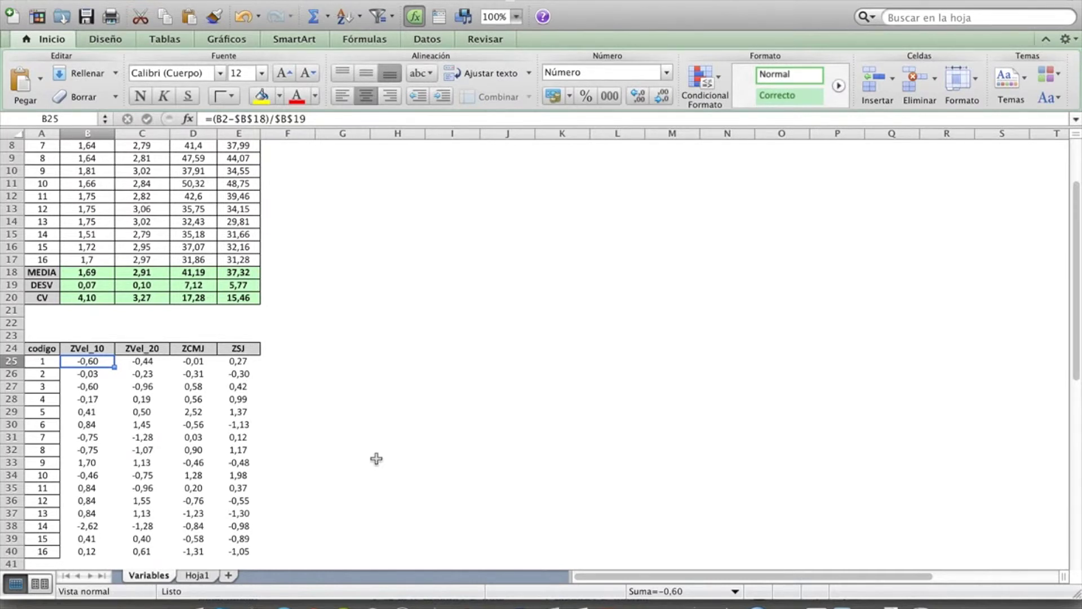
pyautogui.scroll(4, 376, 459)
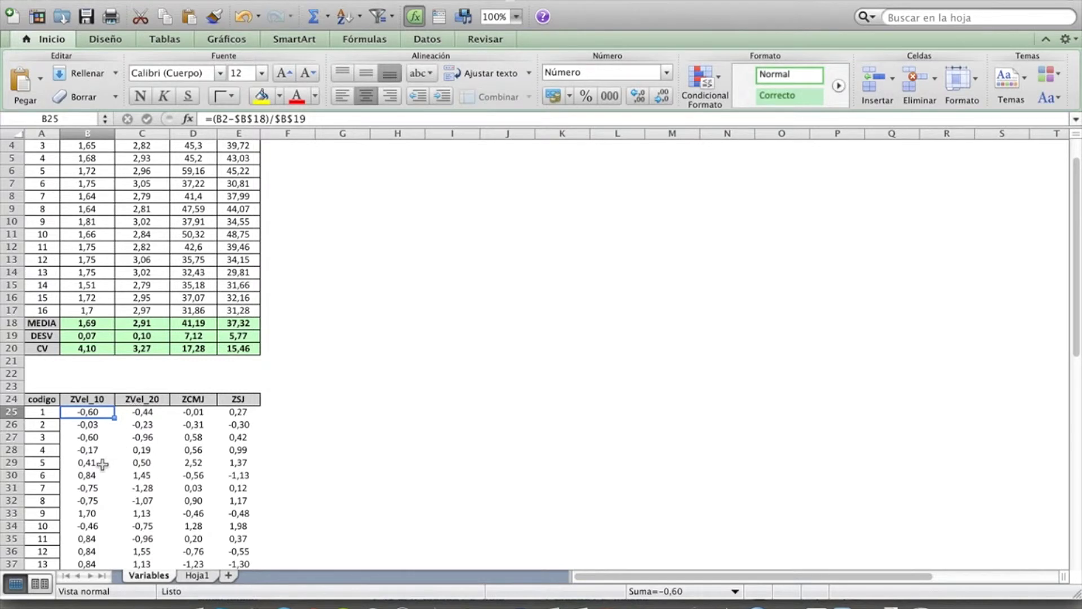
pyautogui.scroll(-1, 102, 464)
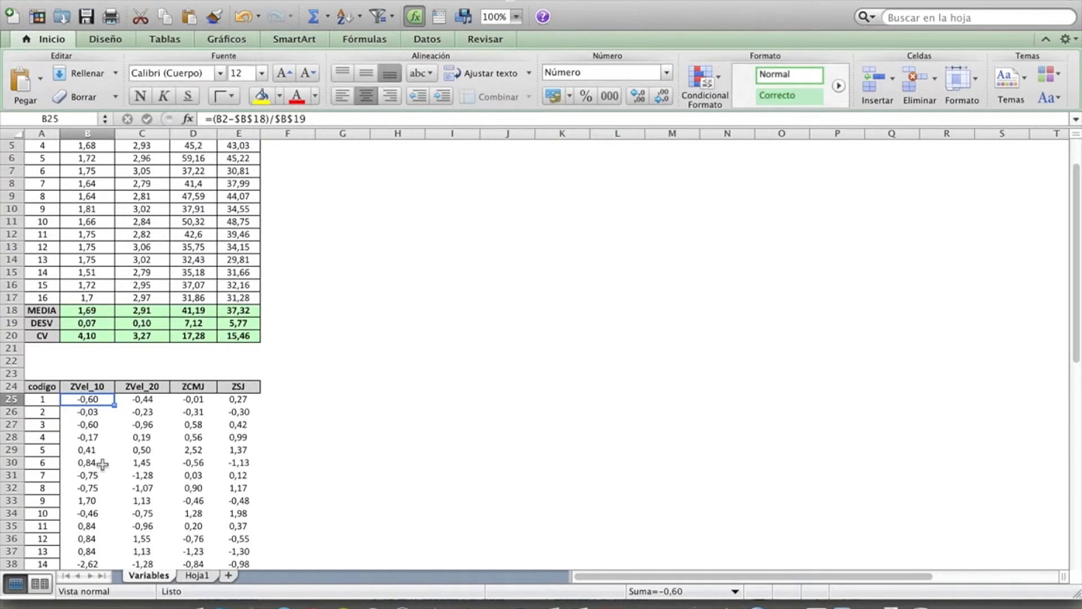
pyautogui.click(143, 463)
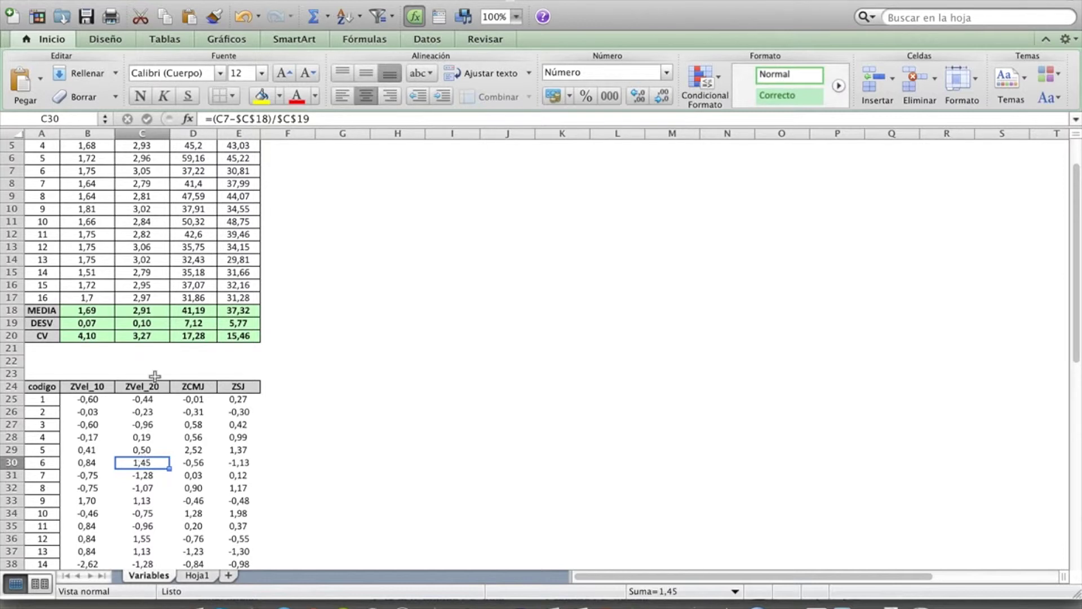
# Step: Copy the MEDIA and DESV labels from A18:A19 to below the z-score table, starting at A41
pyautogui.scroll(-4, 151, 380)
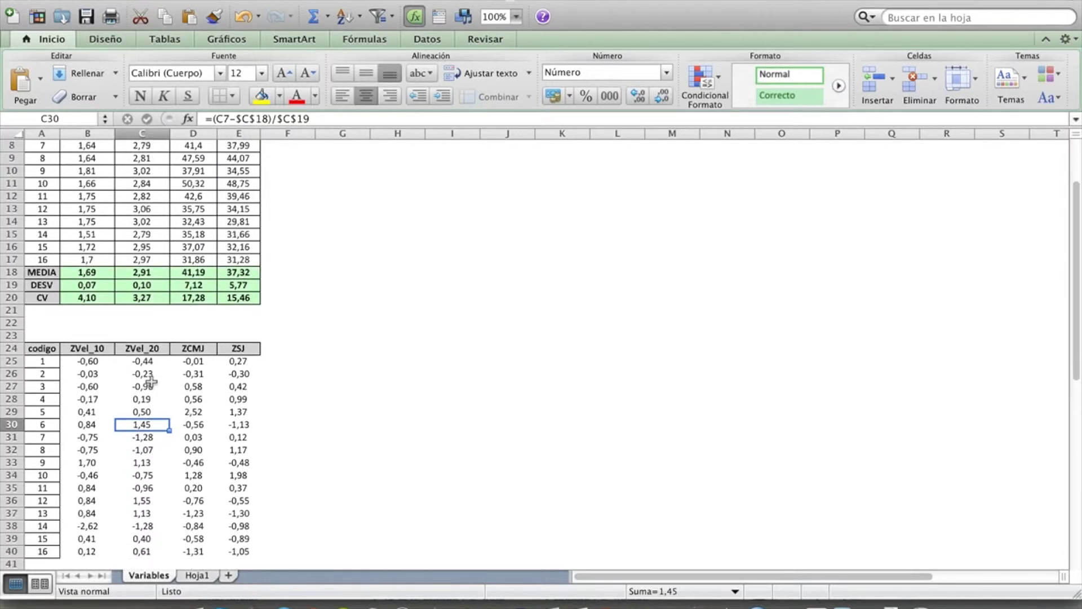
pyautogui.moveTo(52, 259); pyautogui.dragTo(50, 272)
pyautogui.press('super+c')
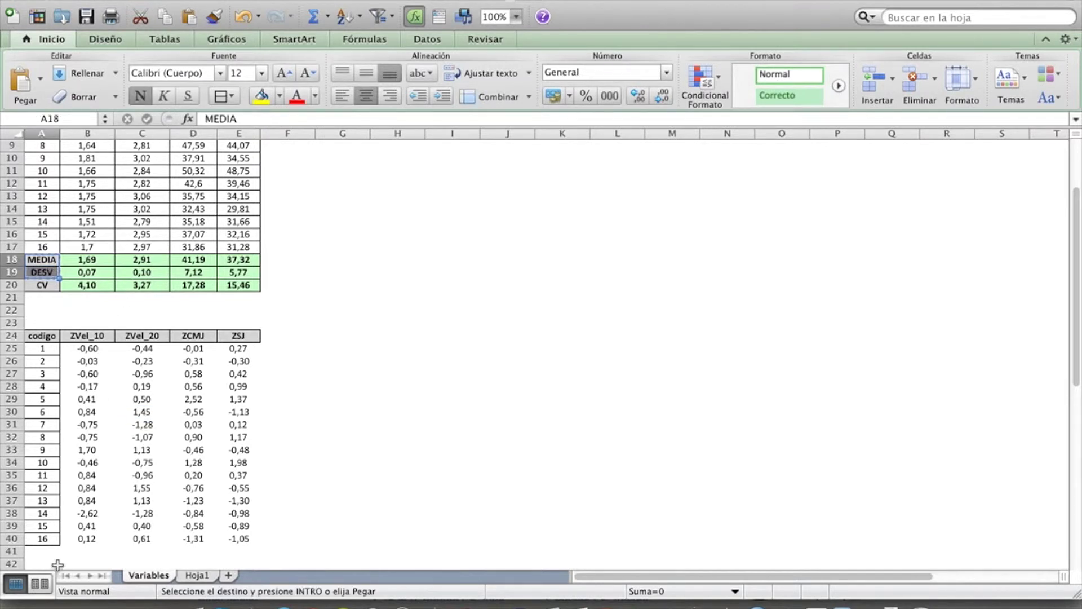
pyautogui.click(51, 551)
pyautogui.press('super+v')
# Step: Calculate the mean of the ZVel_10 scores in B41 with PROMEDIO over B25:B40
pyautogui.scroll(-4, 147, 528)
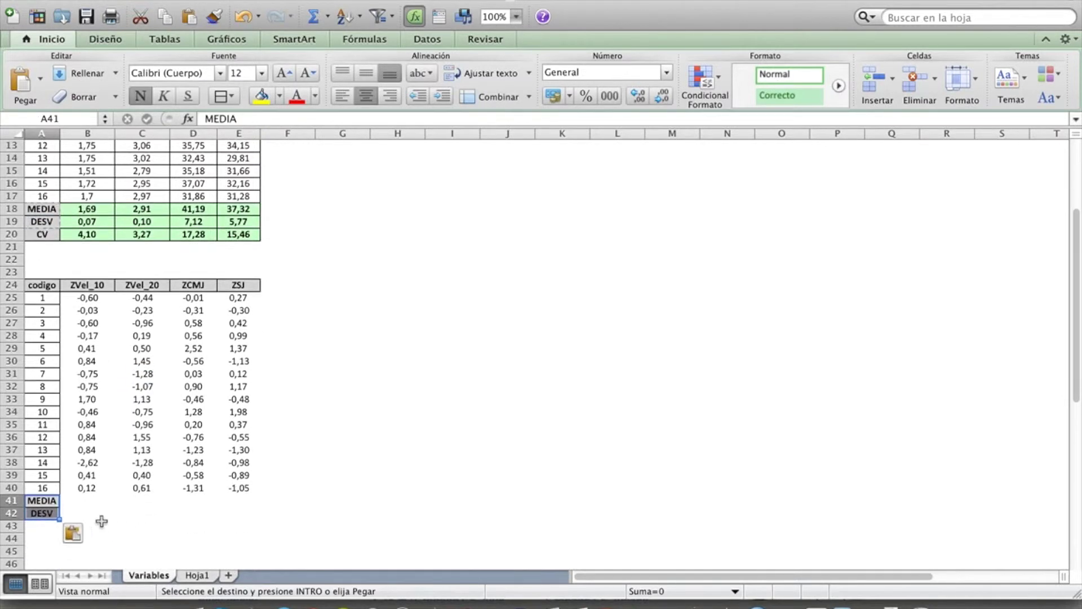
pyautogui.click(87, 500)
pyautogui.write('=pro')
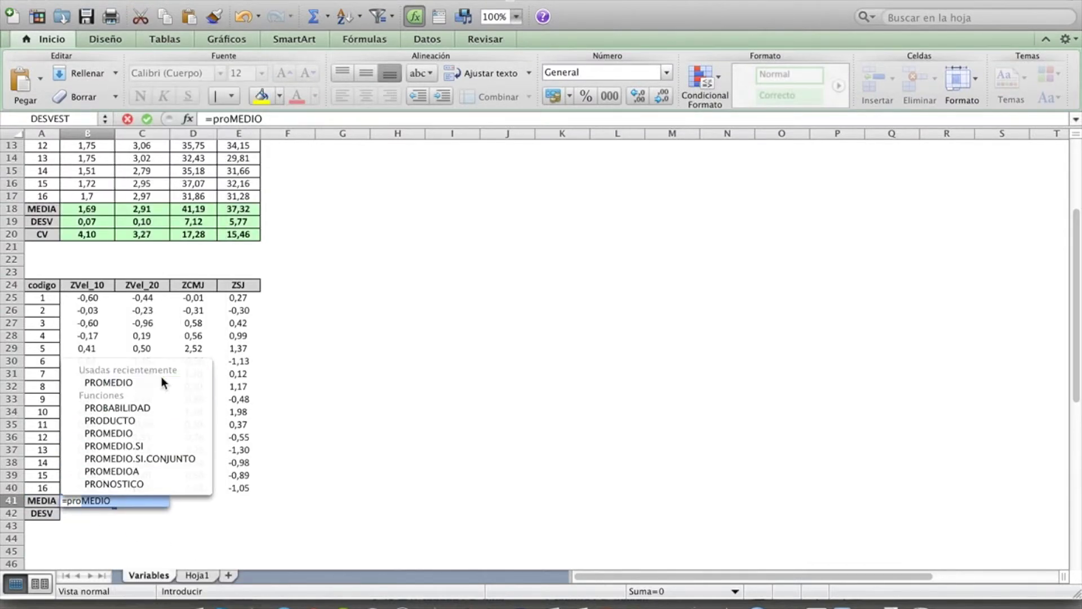
pyautogui.doubleClick(162, 382)
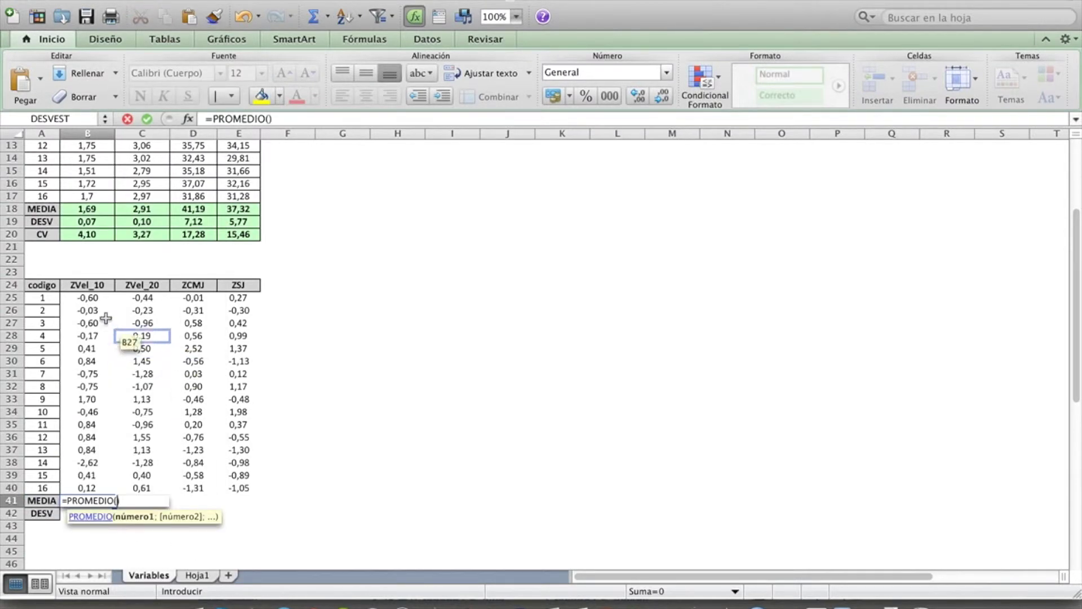
pyautogui.moveTo(88, 297); pyautogui.dragTo(84, 484)
pyautogui.press('Return')
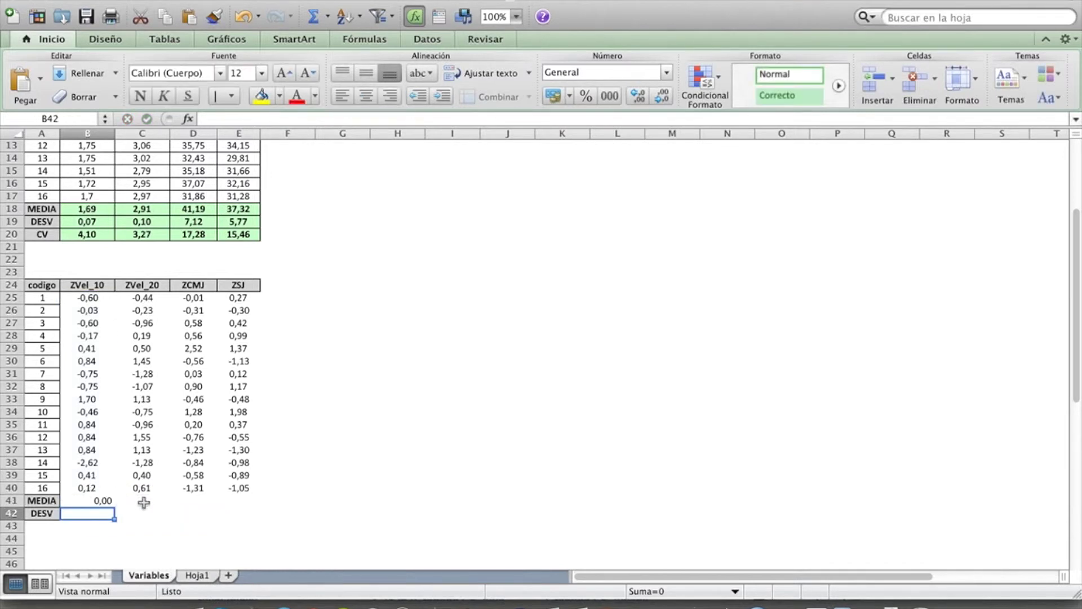
# Step: Calculate the standard deviation of the ZVel_10 scores in B42 with DESVEST over B25:B40
pyautogui.click(107, 500)
pyautogui.click(100, 513)
pyautogui.write('=desVEST')
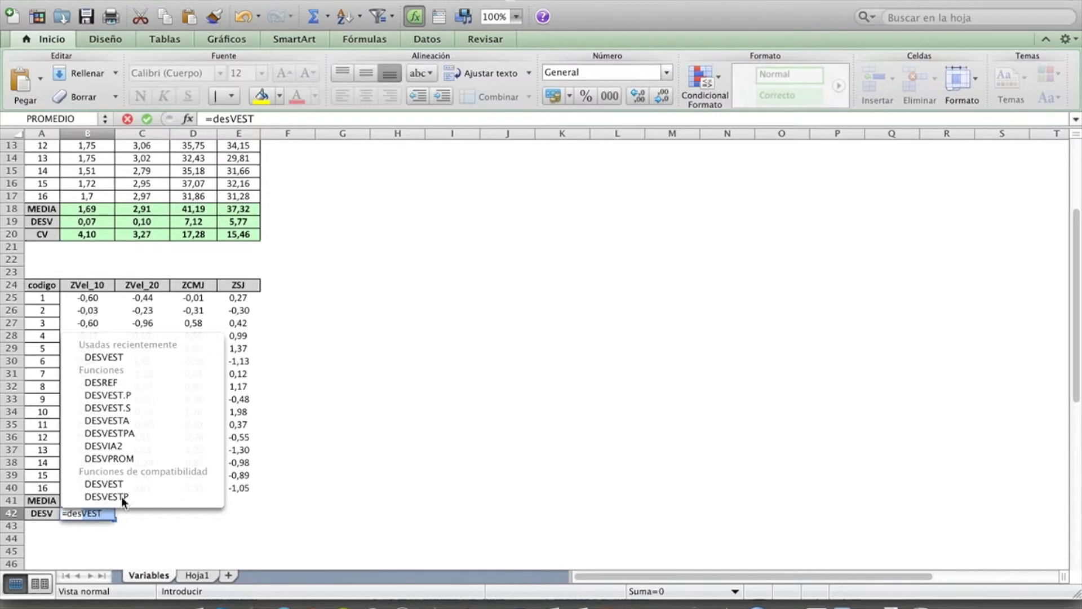
pyautogui.doubleClick(136, 353)
pyautogui.moveTo(89, 298); pyautogui.dragTo(94, 485)
pyautogui.press('Return')
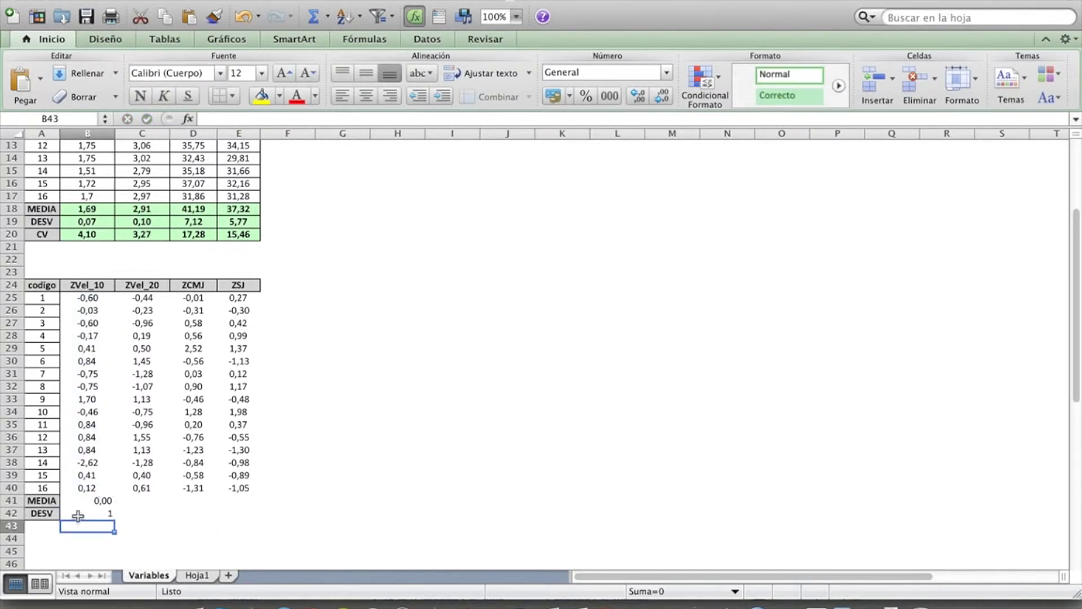
# Step: Clear the mean and deviation results in B41:B42 and relabel A41 as MIN and A42 as MAX
pyautogui.moveTo(81, 516); pyautogui.dragTo(84, 506)
pyautogui.click(229, 523)
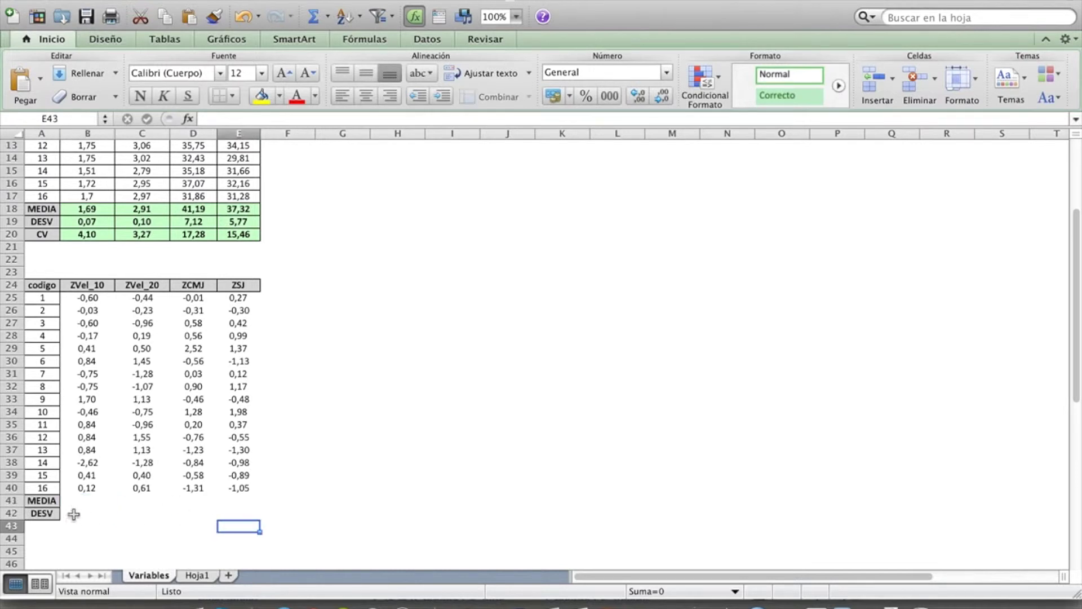
pyautogui.click(45, 502)
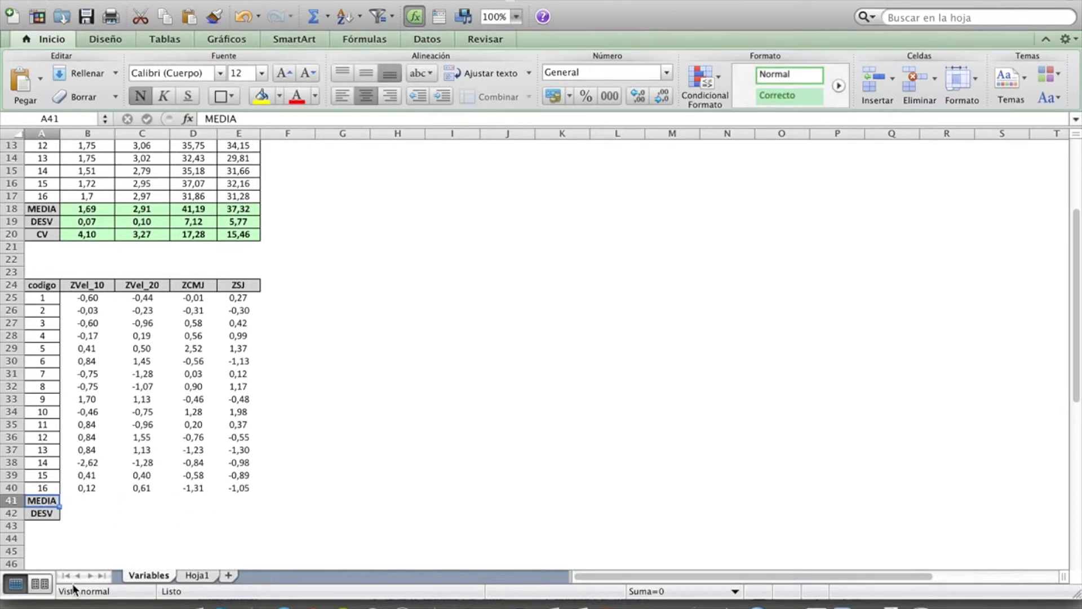
pyautogui.write('MIN')
pyautogui.press('Return')
pyautogui.write('MAX')
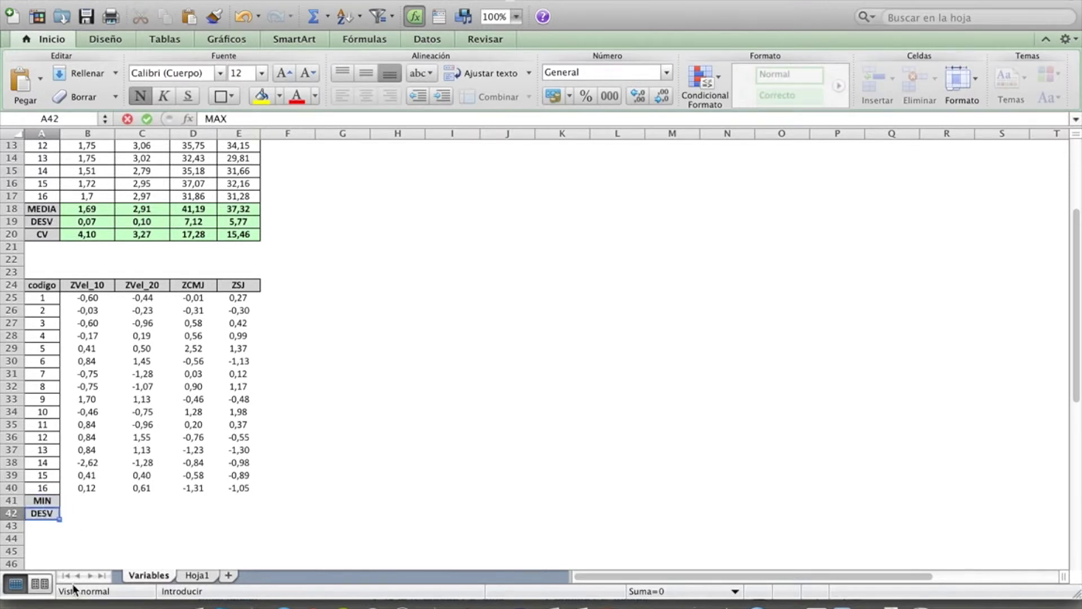
pyautogui.press('Return')
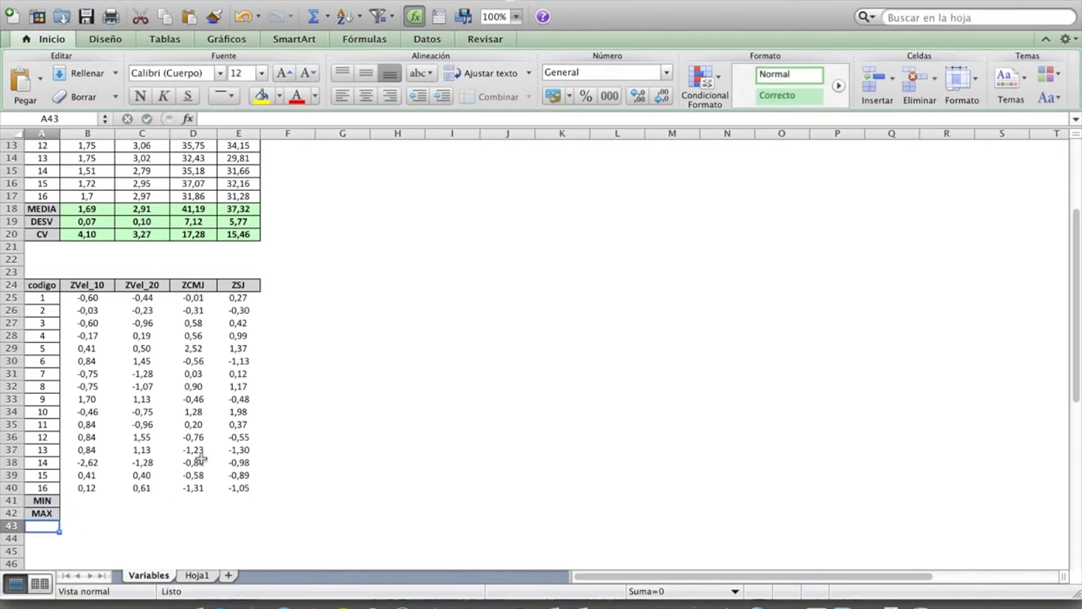
# Step: Calculate the minimum ZVel_10 score in B41 with MIN over B25:B40
pyautogui.click(83, 499)
pyautogui.write('=min')
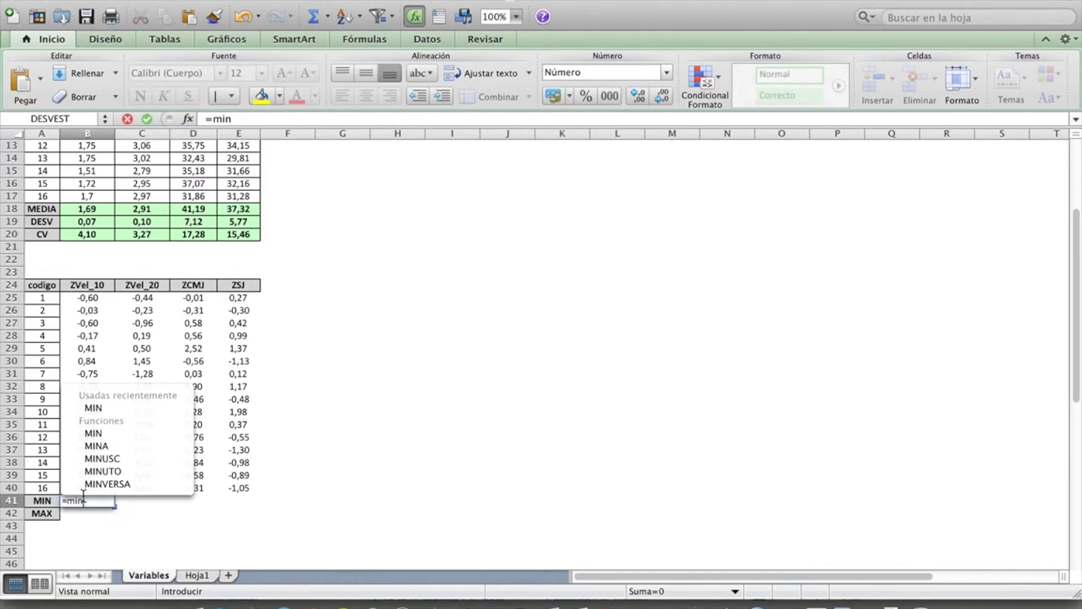
pyautogui.doubleClick(124, 408)
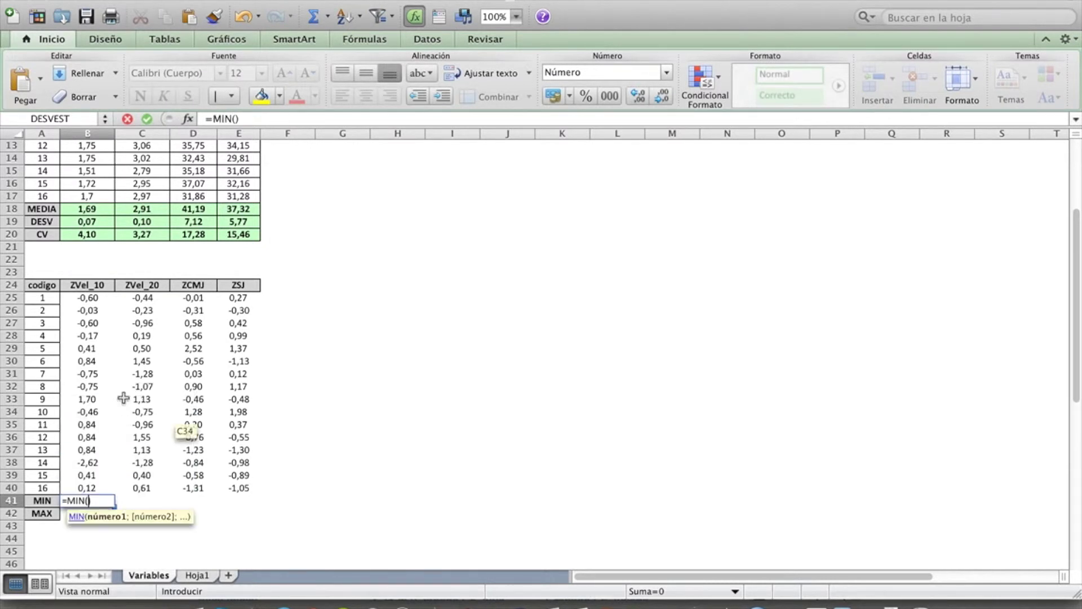
pyautogui.moveTo(99, 299); pyautogui.dragTo(90, 488)
pyautogui.press('Return')
# Step: Calculate the maximum ZVel_10 score in B42 with MAX over B25:B40
pyautogui.write('=max')
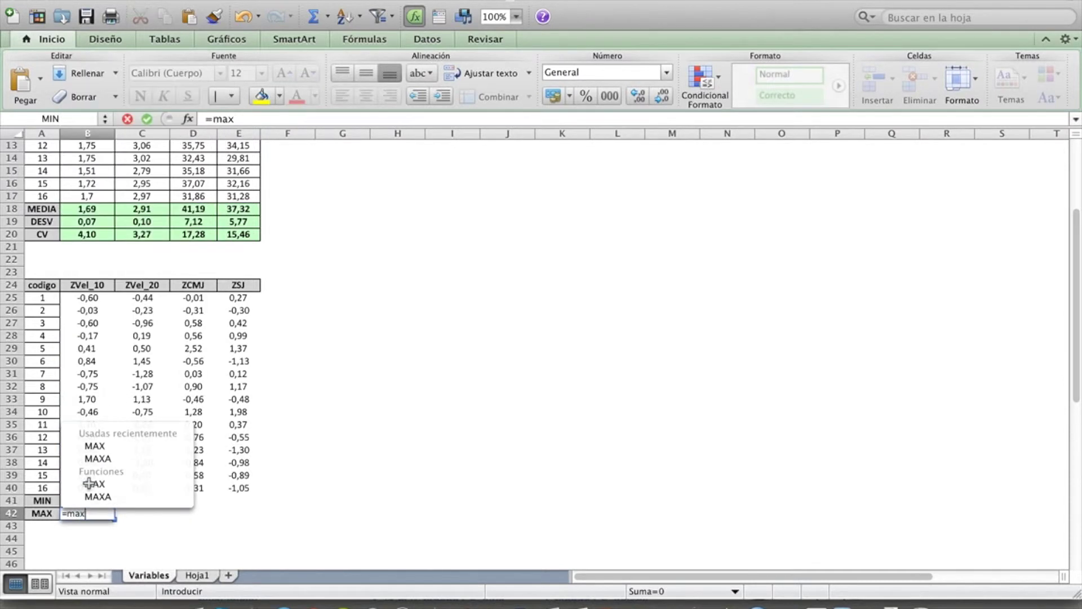
pyautogui.doubleClick(119, 447)
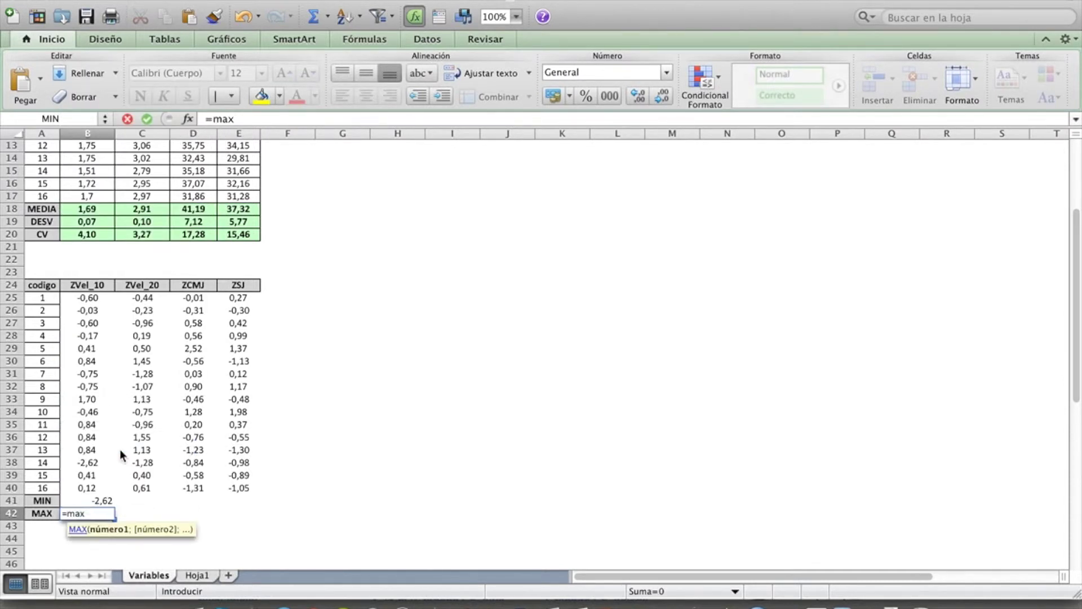
pyautogui.moveTo(88, 298); pyautogui.dragTo(98, 513)
pyautogui.press('Return')
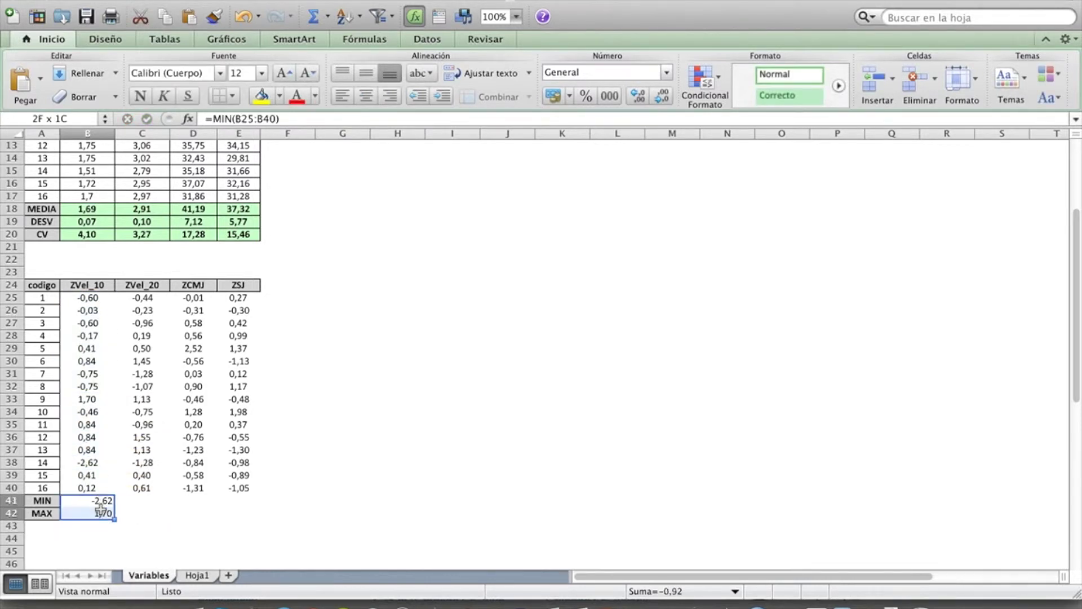
# Step: Make the minimum and maximum in B41:B42 bold and centred, and fill them across to column E
pyautogui.click(142, 96)
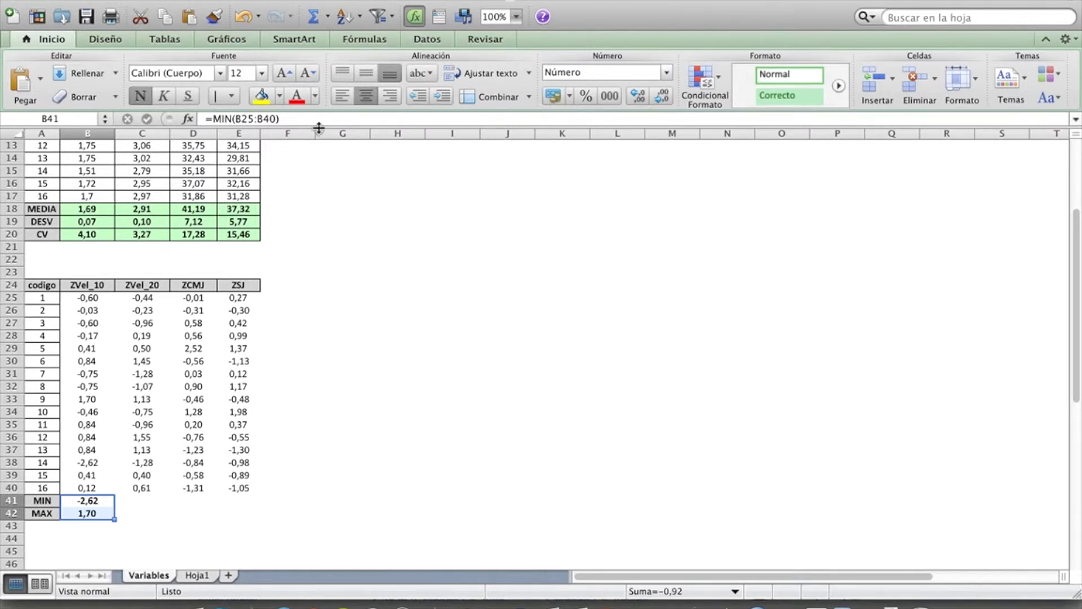
pyautogui.moveTo(114, 519); pyautogui.dragTo(260, 520)
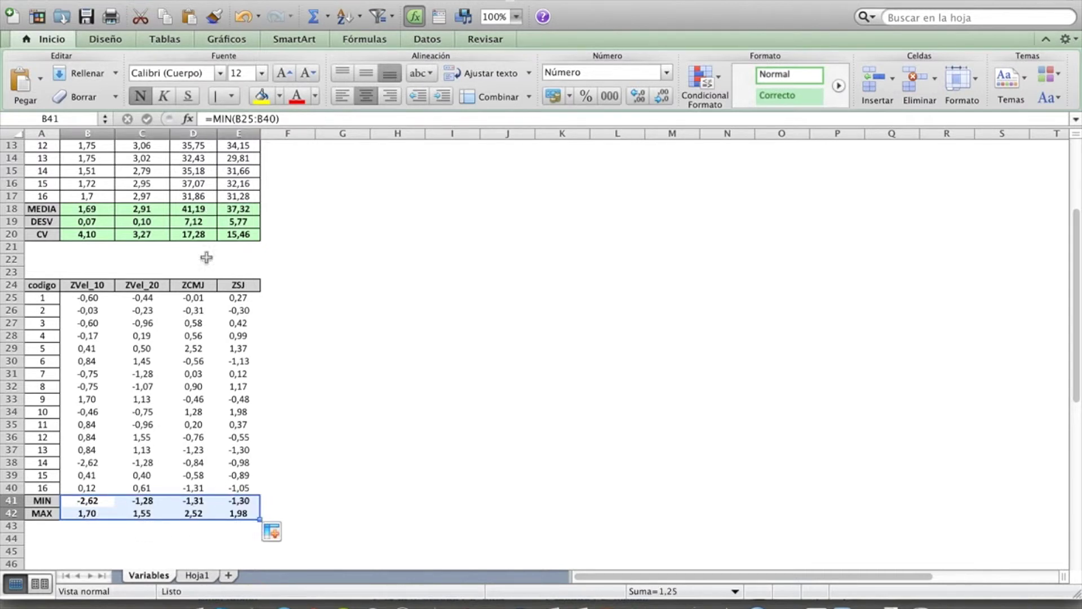
pyautogui.click(553, 450)
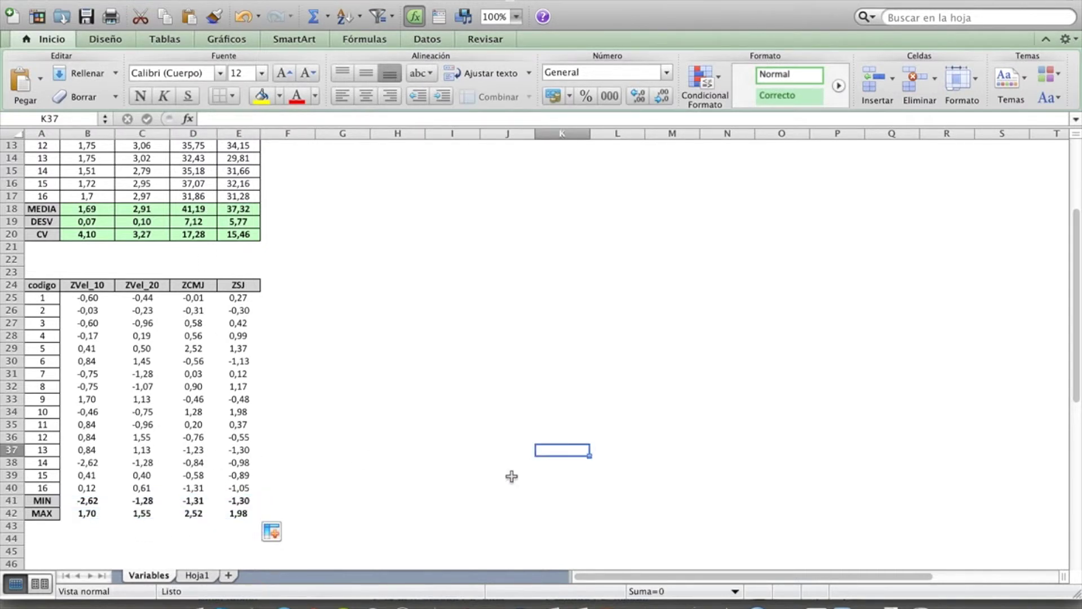
# Step: Review the raw data table, including the sixteenth subject's row, against the z-score table with its minimums and maximums
pyautogui.scroll(4, 512, 476)
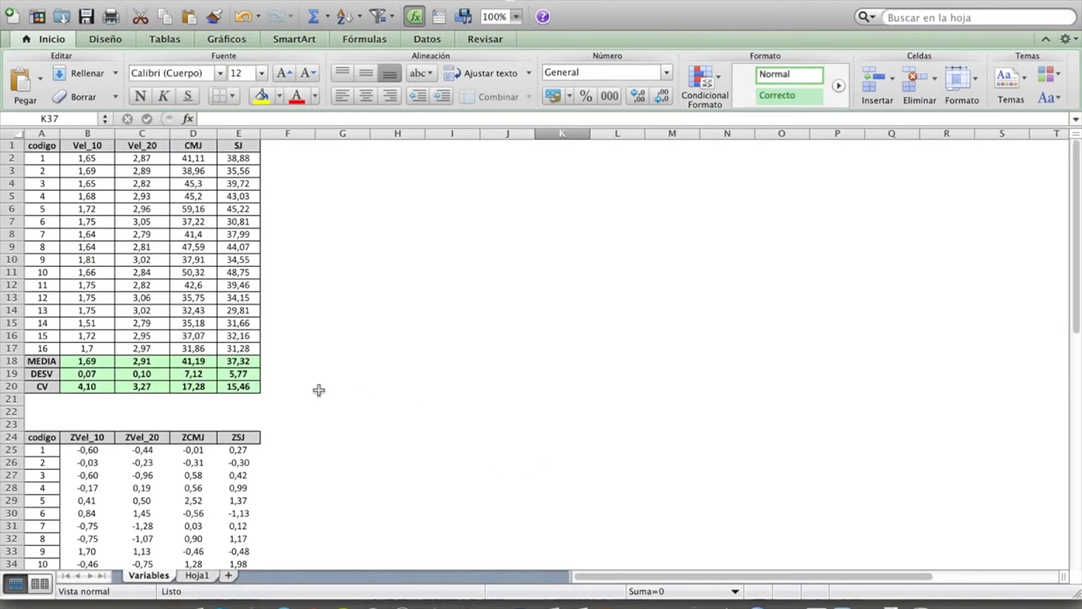
pyautogui.moveTo(42, 348); pyautogui.dragTo(232, 345)
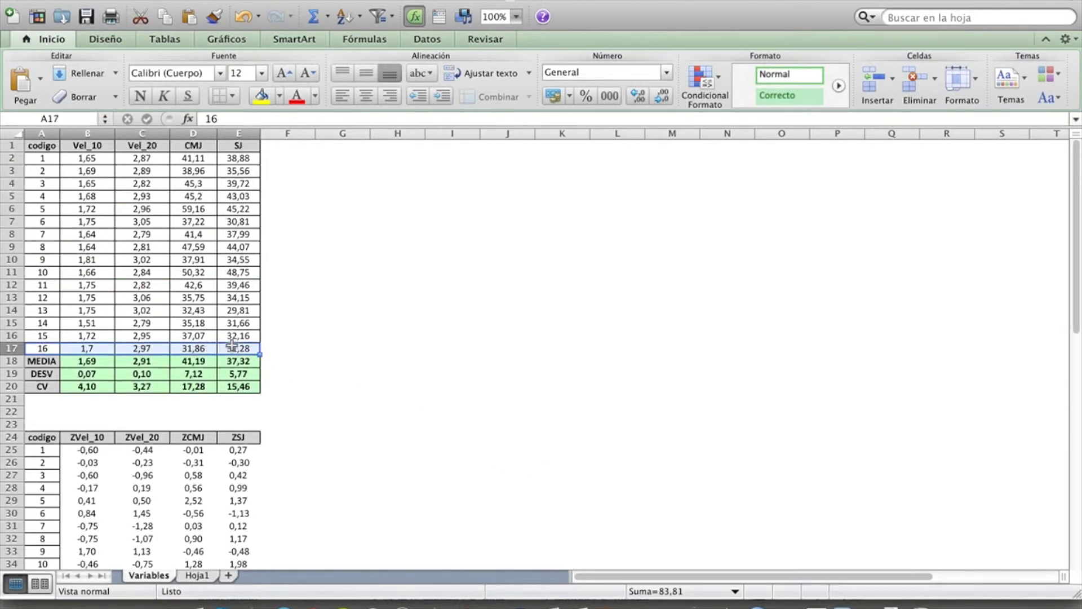
pyautogui.click(336, 326)
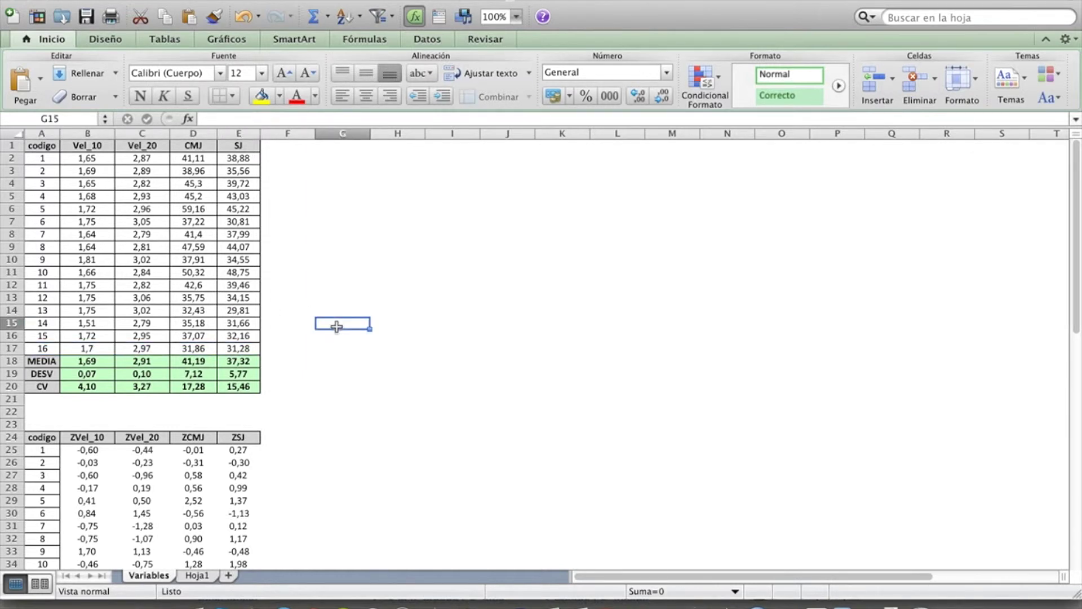
pyautogui.scroll(-1, 337, 325)
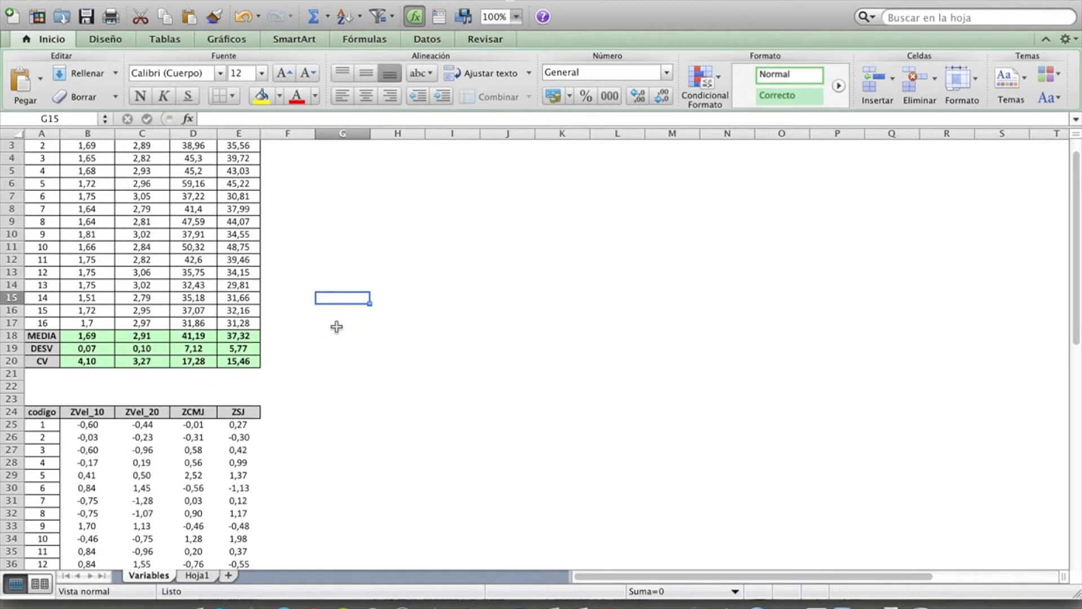
pyautogui.scroll(-3, 337, 327)
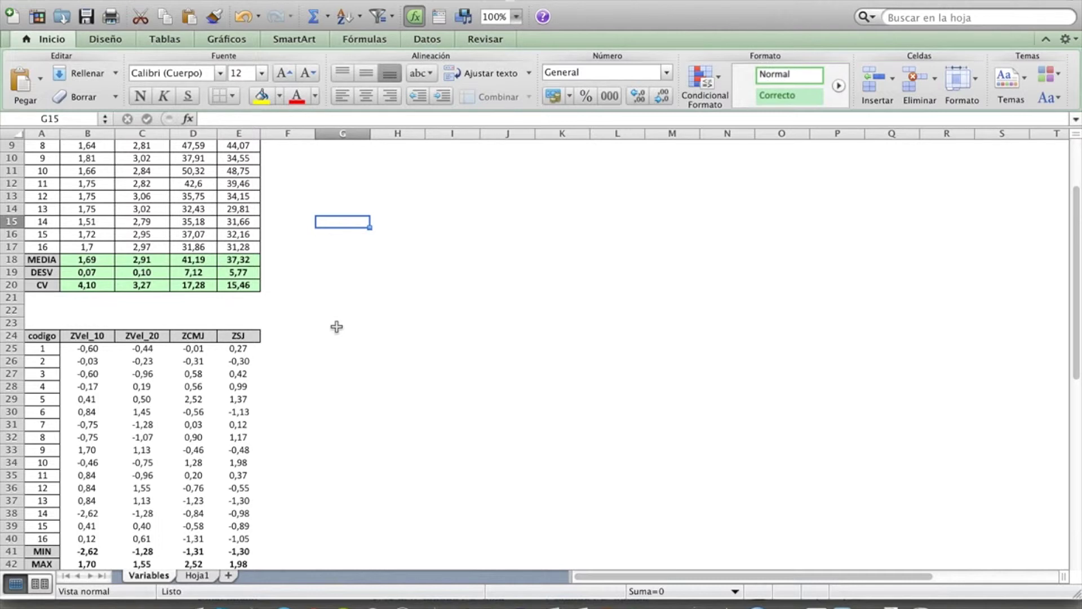
pyautogui.scroll(-2, 337, 326)
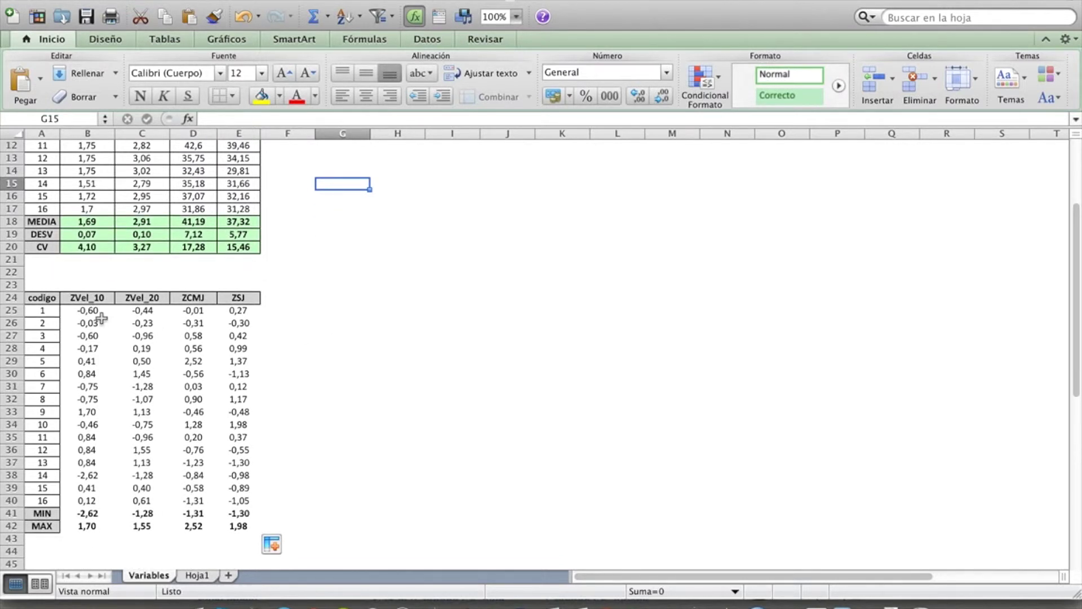
# Step: Start a new conditional formatting rule for the z-scores in B25:E40 with the icon set style (Conjuntos de iconos)
pyautogui.moveTo(83, 310); pyautogui.dragTo(231, 504)
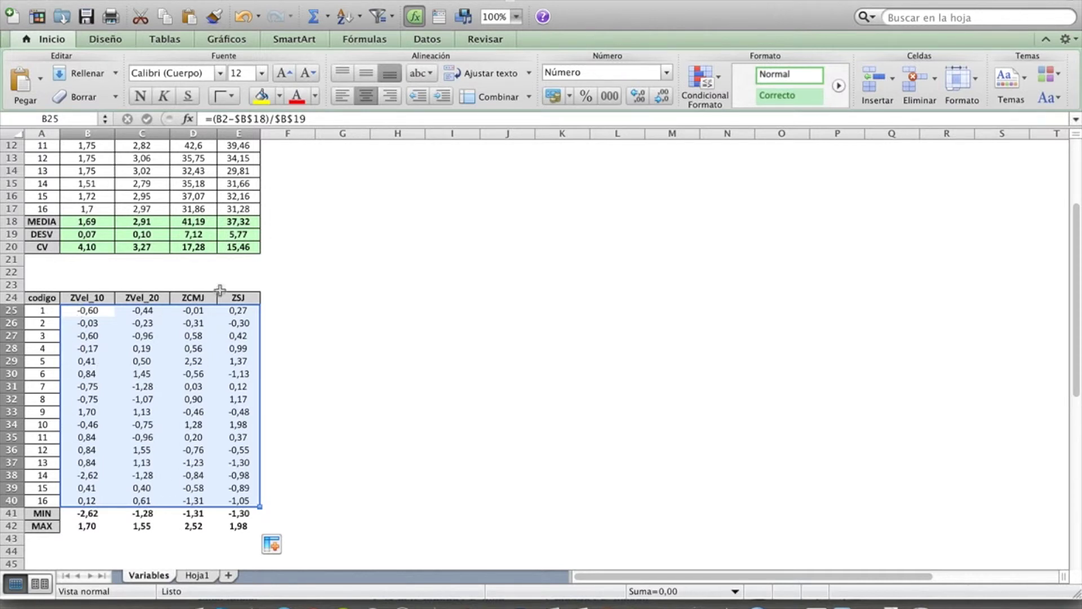
pyautogui.click(317, 1)
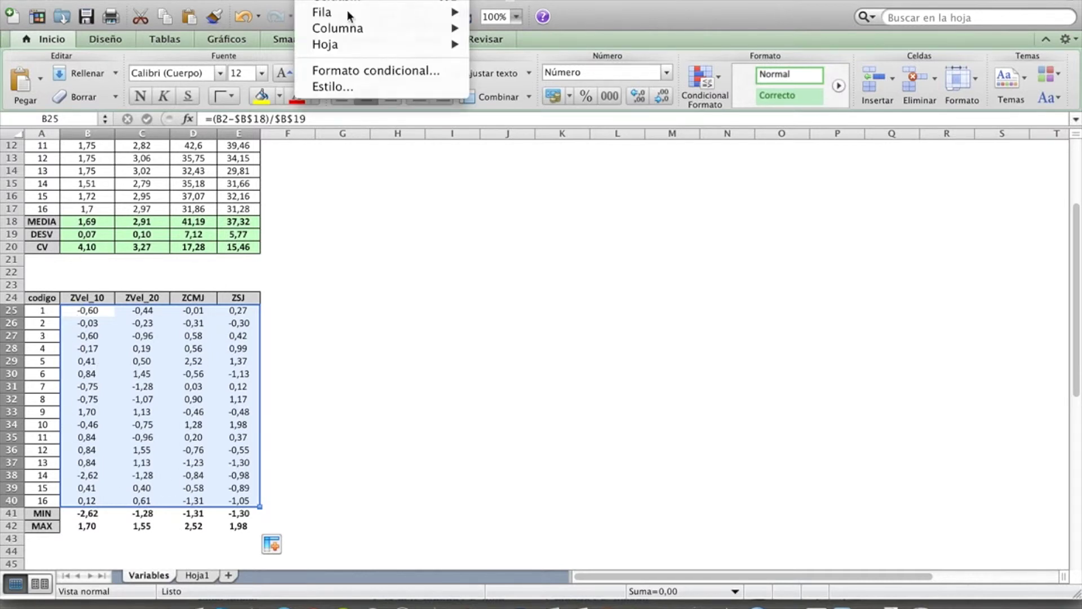
pyautogui.click(372, 67)
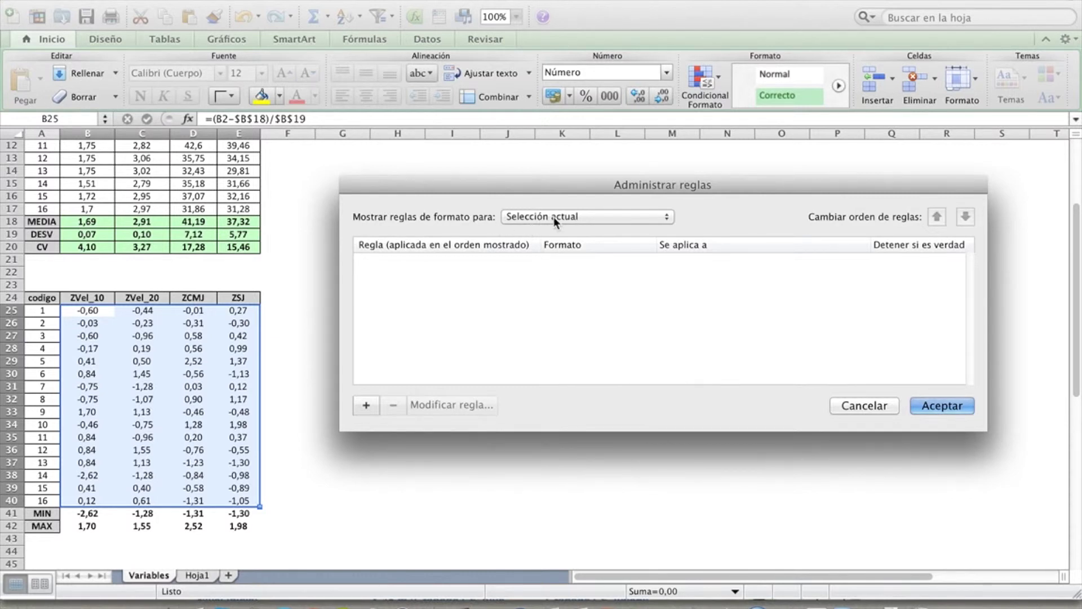
pyautogui.click(367, 404)
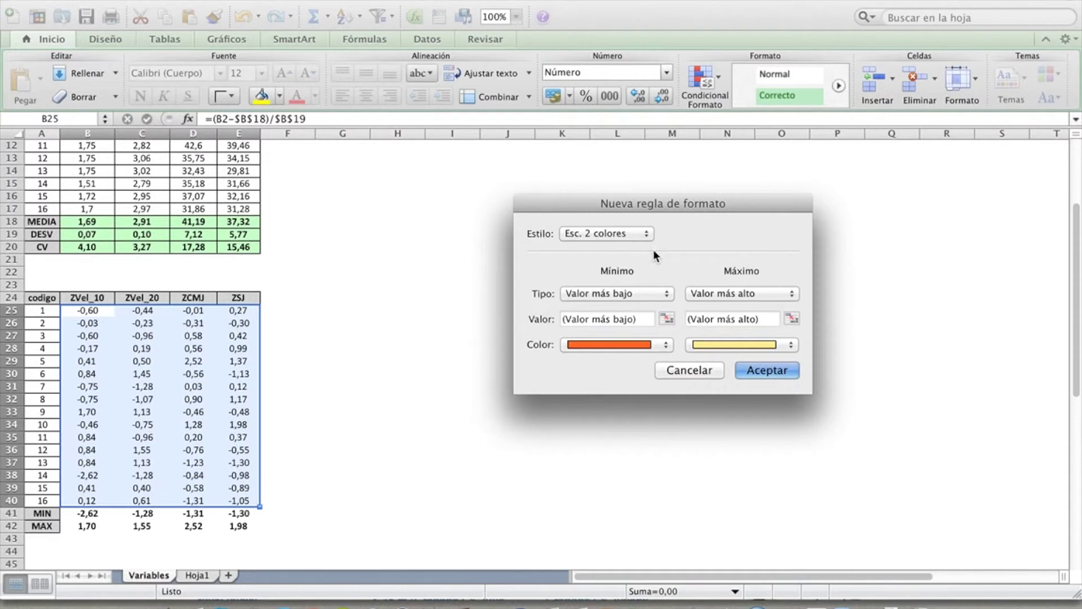
pyautogui.click(644, 233)
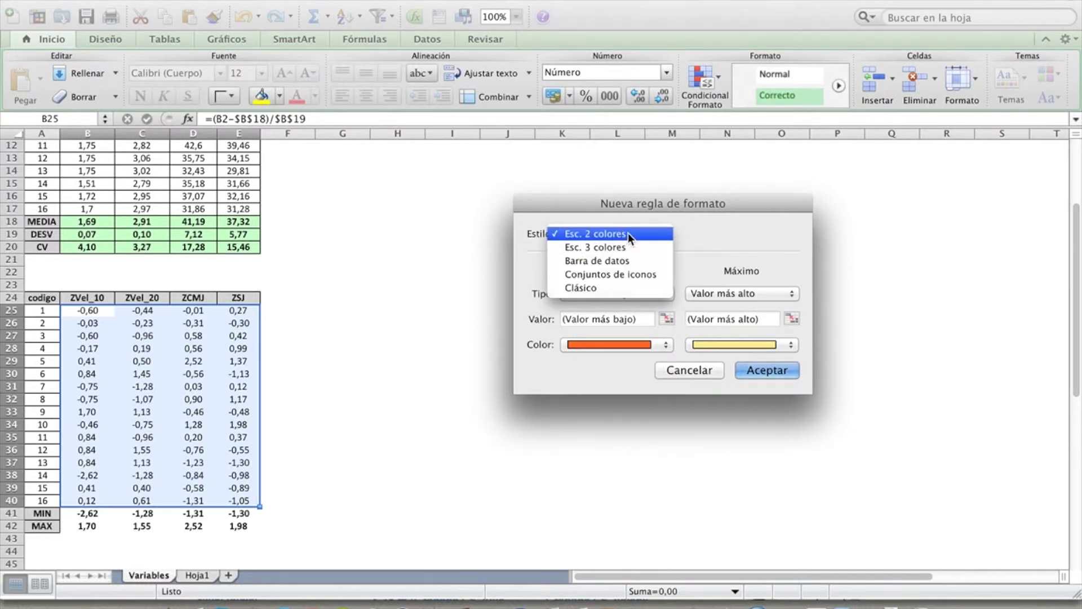
pyautogui.click(624, 275)
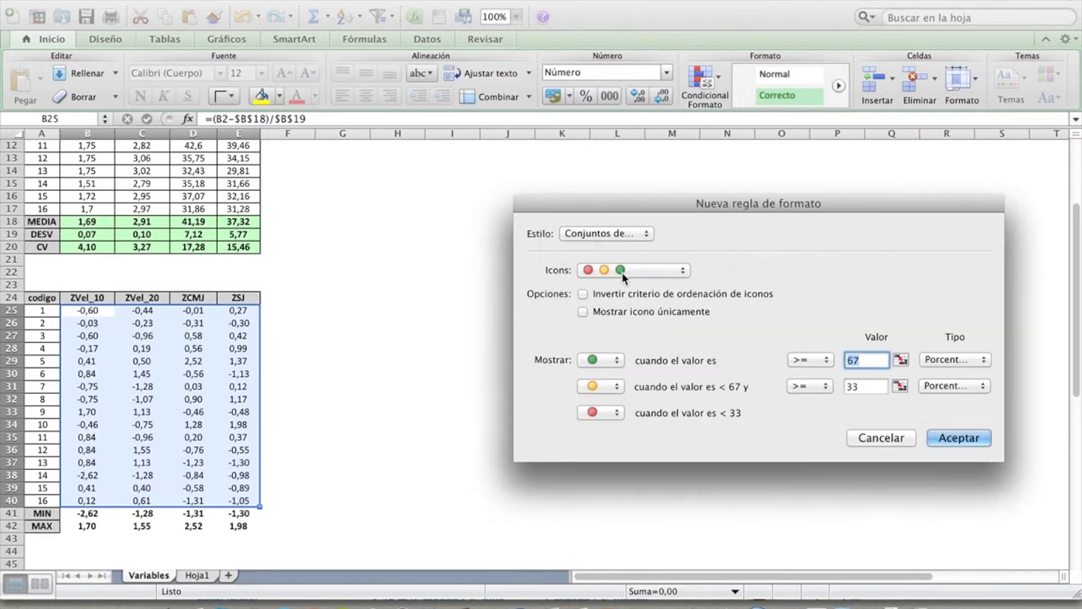
# Step: Customize the rule's icons from the cross, exclamation and check set: red cross for high, green check for middle, red cross for low values
pyautogui.click(651, 270)
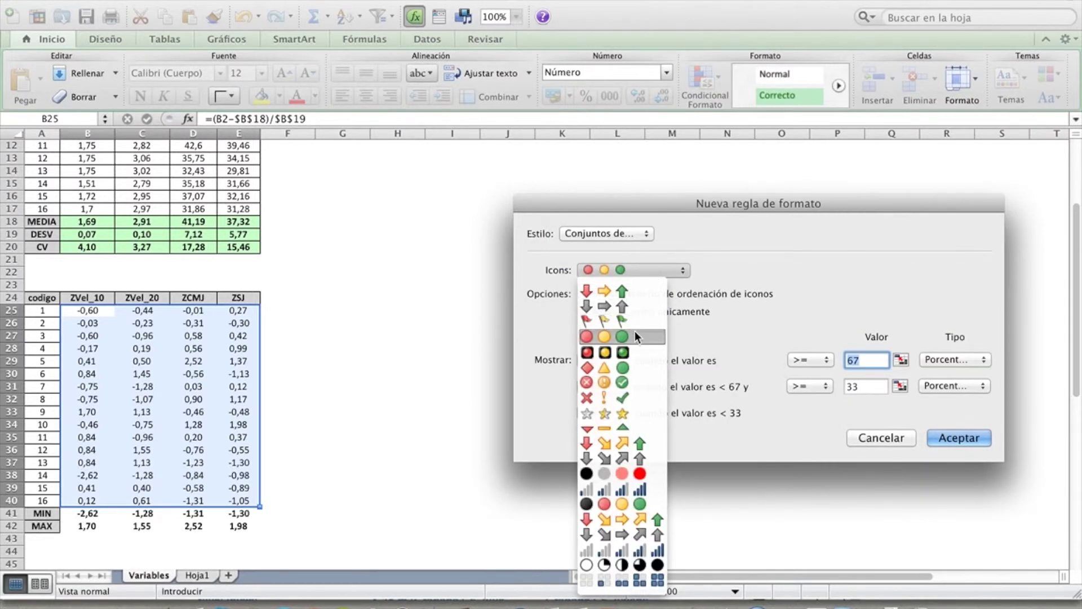
pyautogui.click(620, 391)
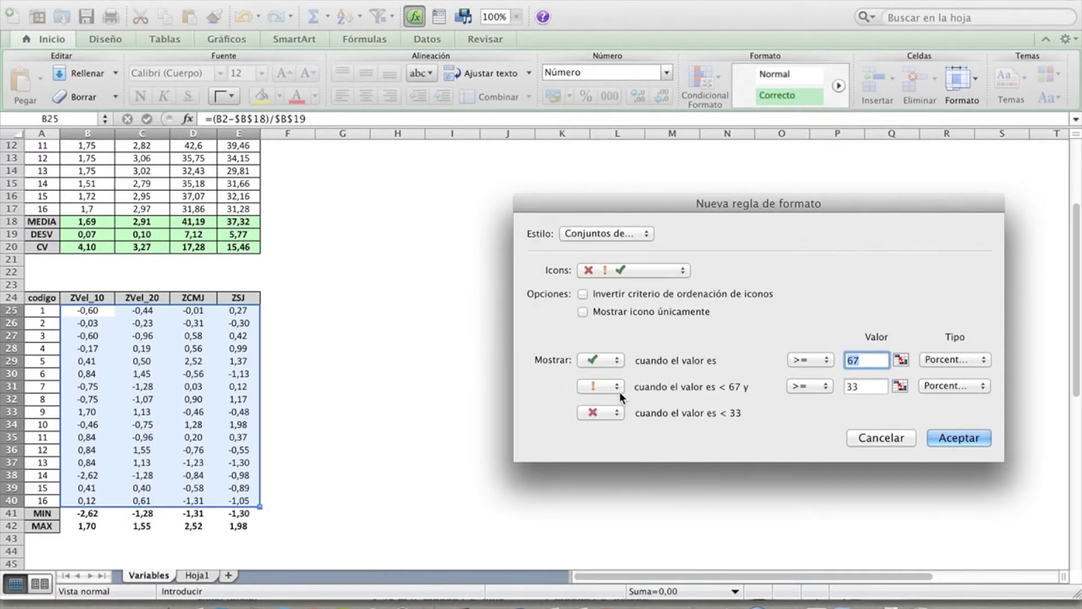
pyautogui.click(621, 360)
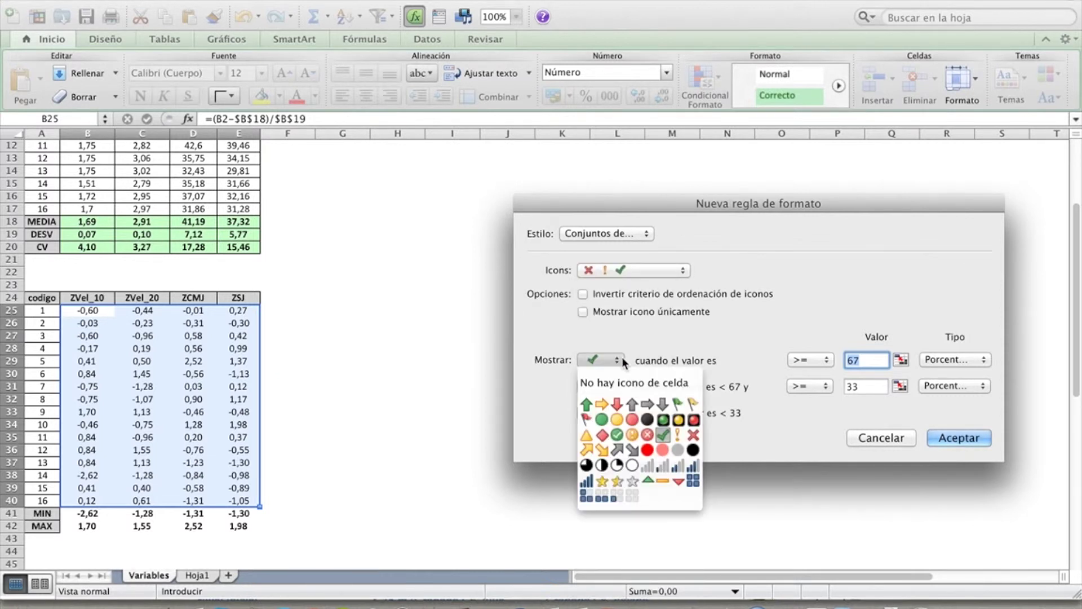
pyautogui.click(694, 437)
pyautogui.click(610, 384)
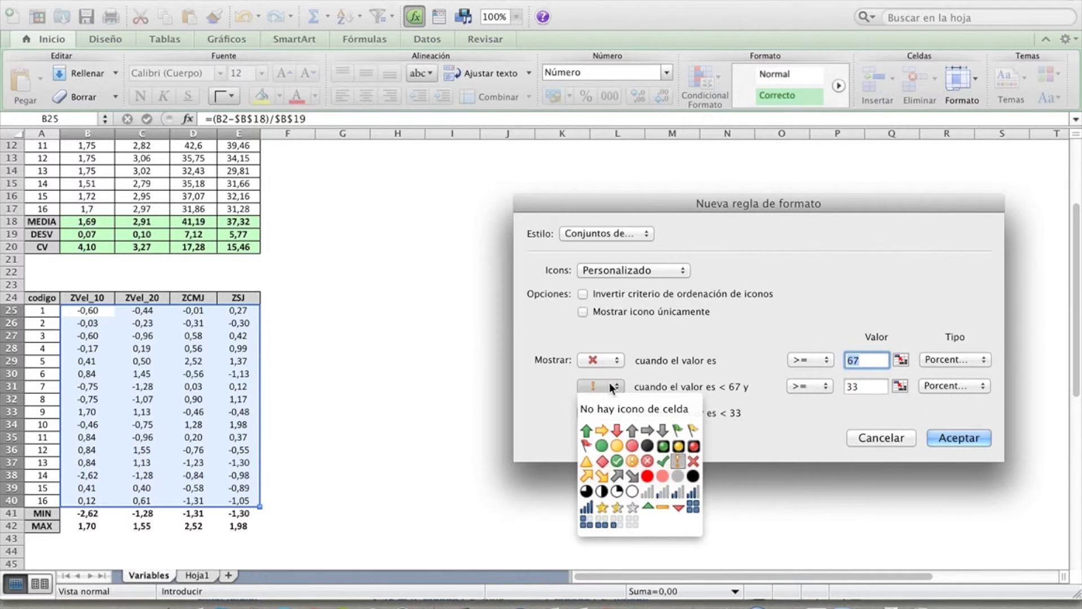
pyautogui.click(665, 460)
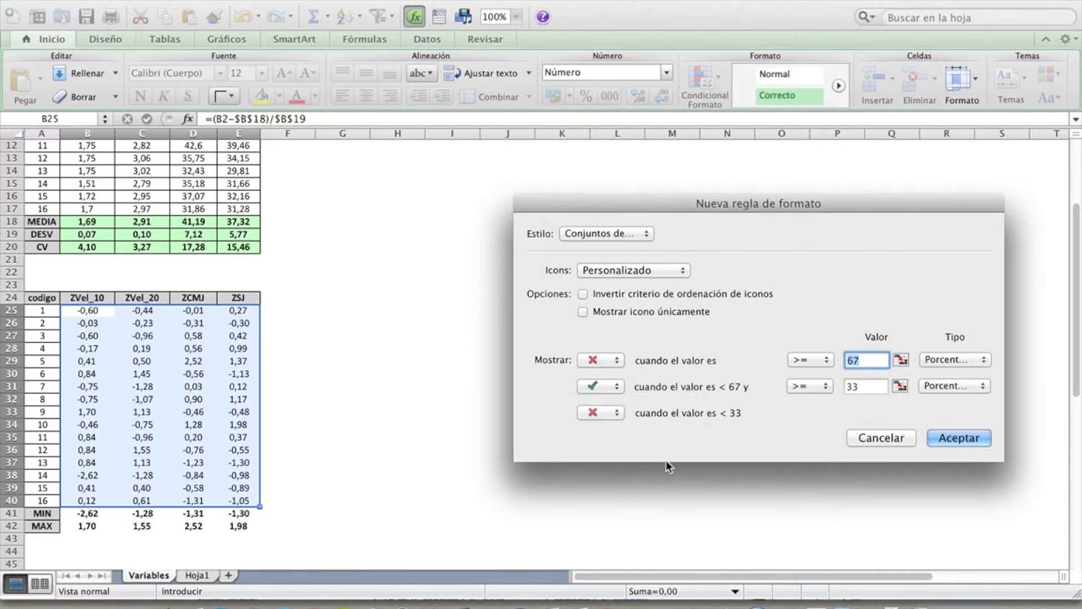
# Step: Set both rule thresholds to type Número, with >= 2 for the upper icon and >= -2 for the middle icon
pyautogui.click(970, 360)
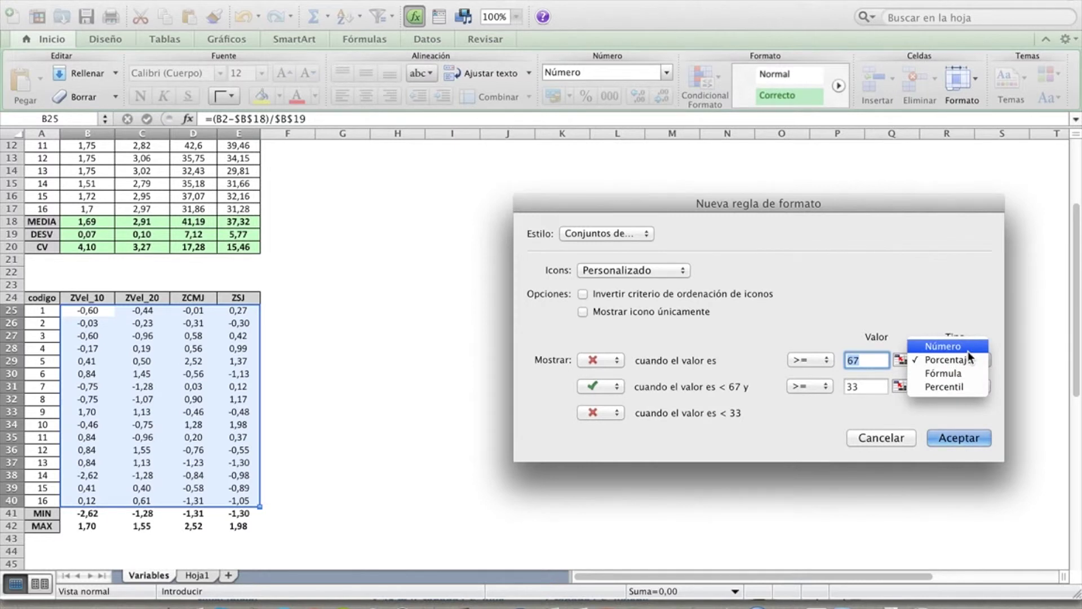
pyautogui.click(969, 349)
pyautogui.click(945, 385)
pyautogui.click(948, 372)
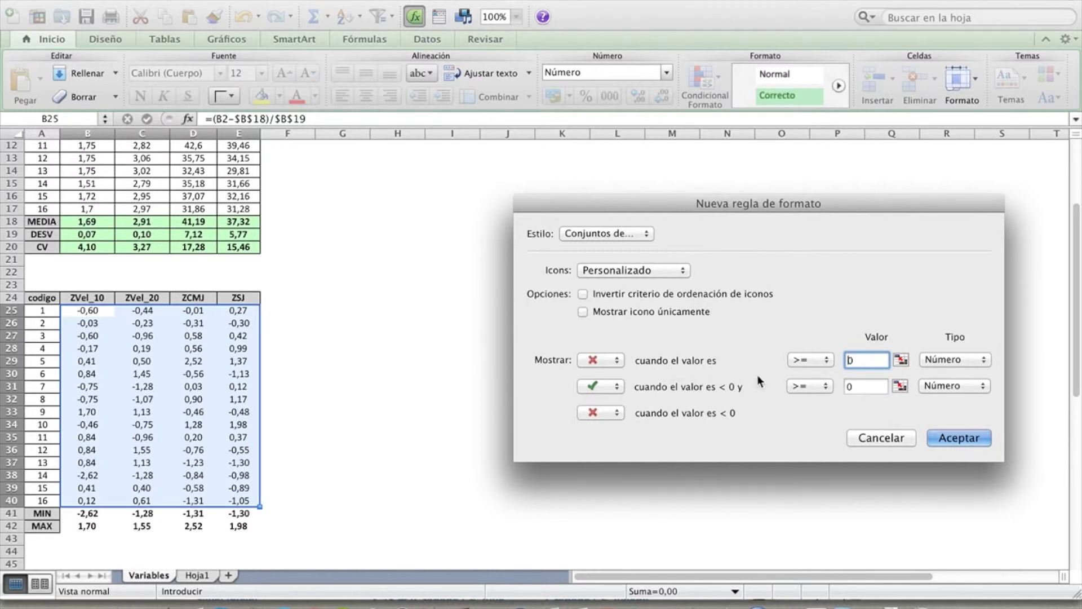
pyautogui.doubleClick(862, 361)
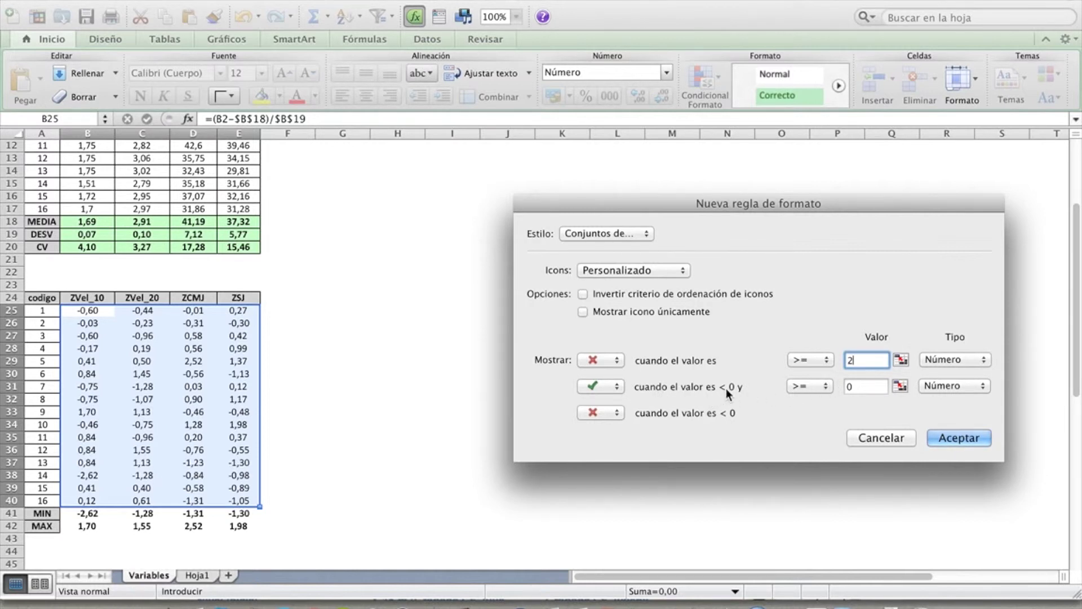
pyautogui.click(856, 387)
pyautogui.write('-2')
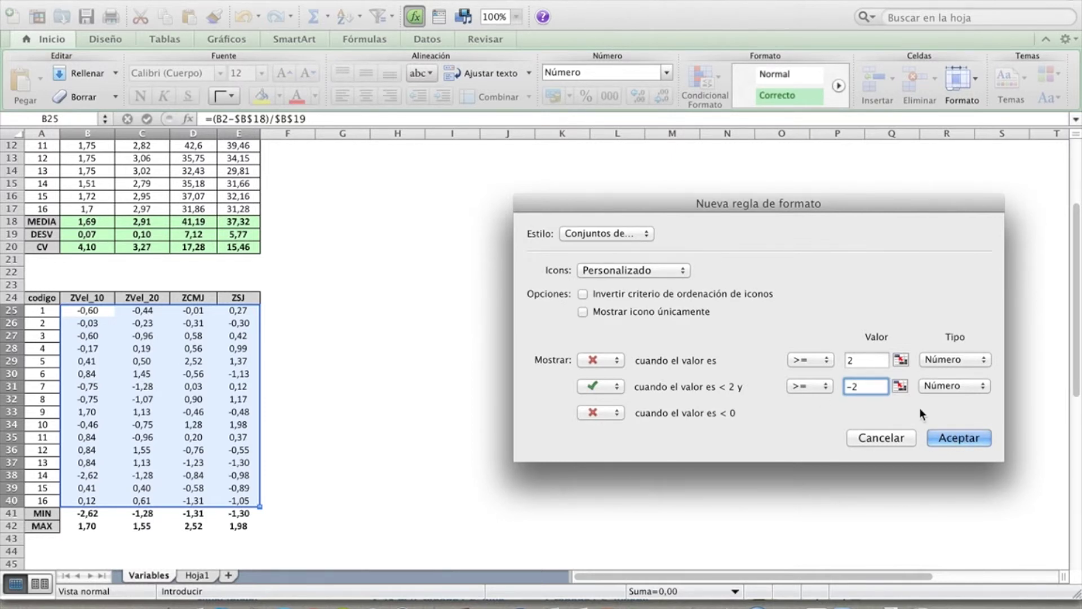
# Step: Confirm the icon set rule and apply it to the z-scores in B25:E40
pyautogui.click(967, 441)
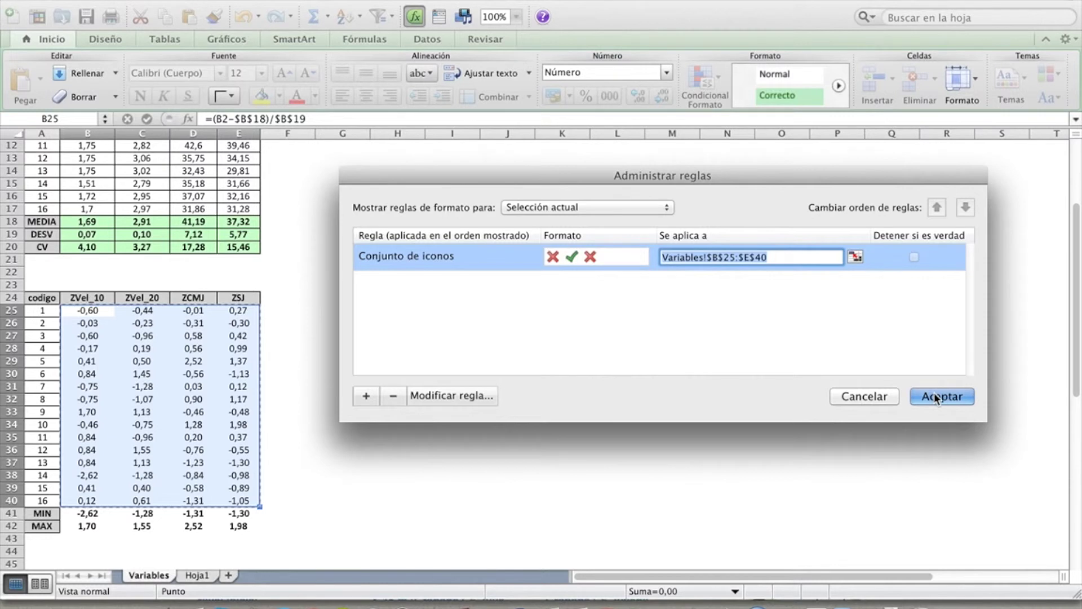
pyautogui.click(937, 393)
pyautogui.click(421, 436)
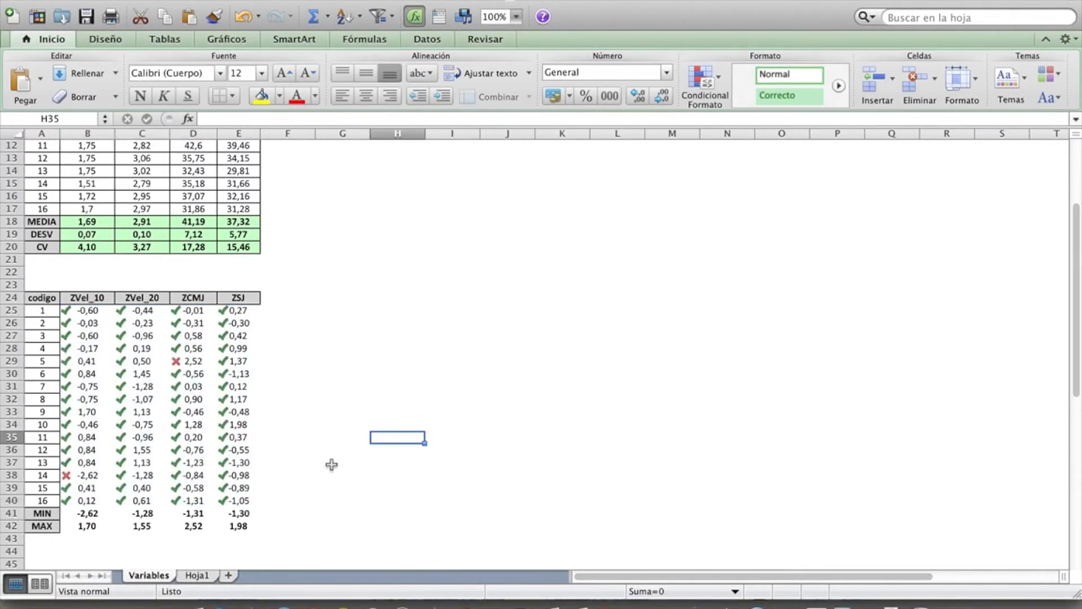
# Step: Inspect the first ZVel_10 score and the cross-marked scores: subject 5's ZCMJ in D29 and subject 14's ZVel_10 in B38
pyautogui.click(88, 310)
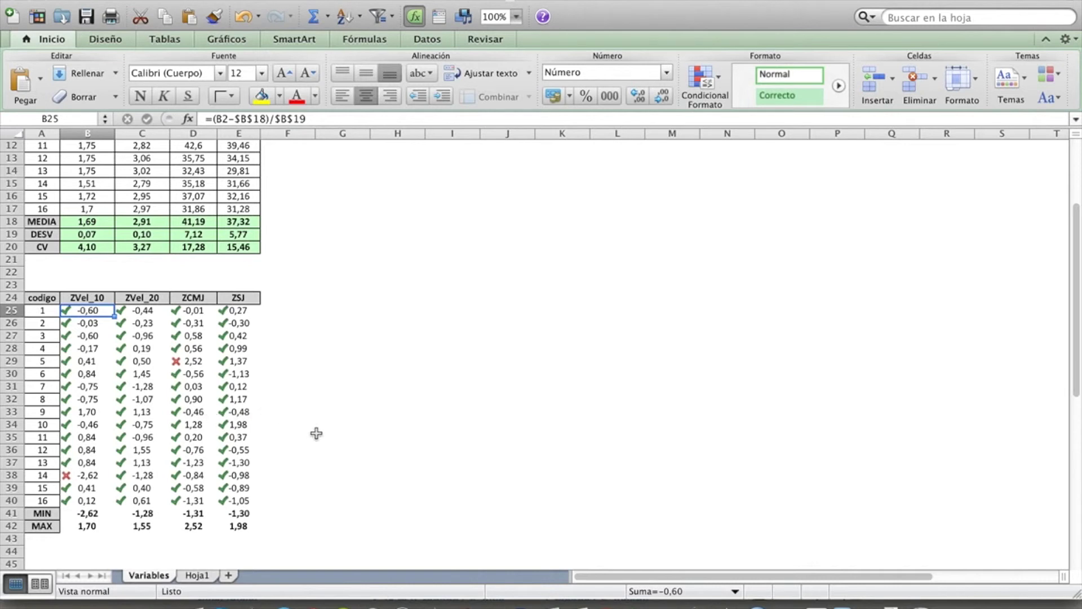
pyautogui.click(363, 434)
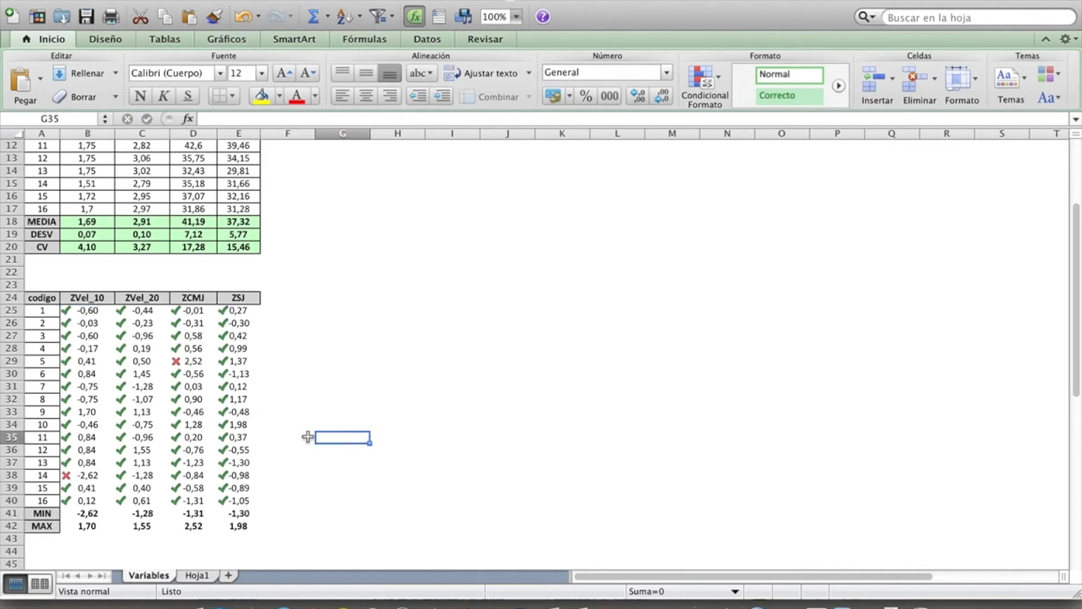
pyautogui.click(202, 361)
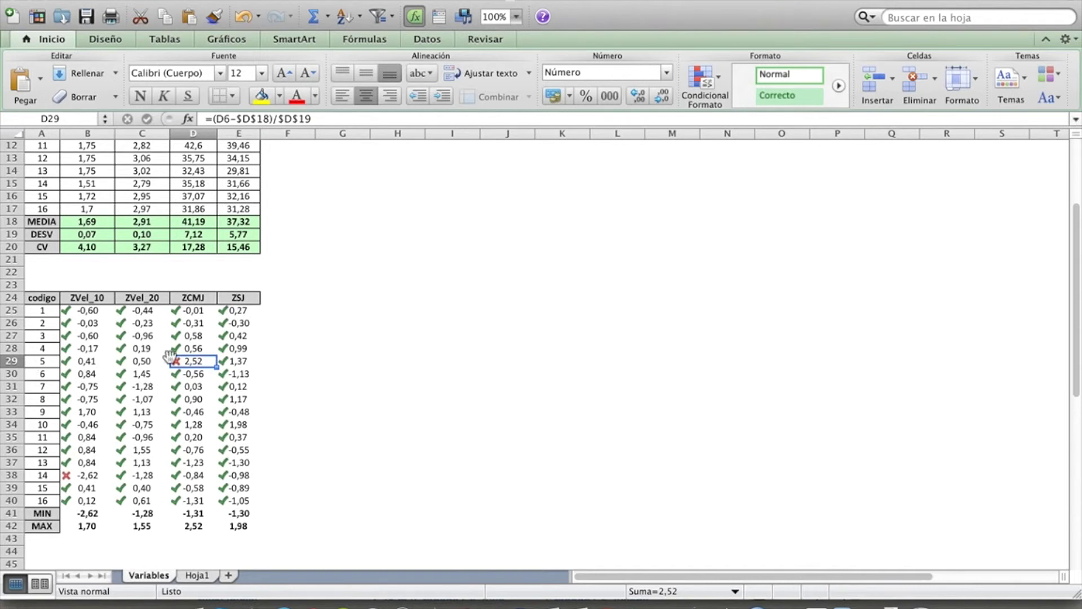
pyautogui.click(86, 476)
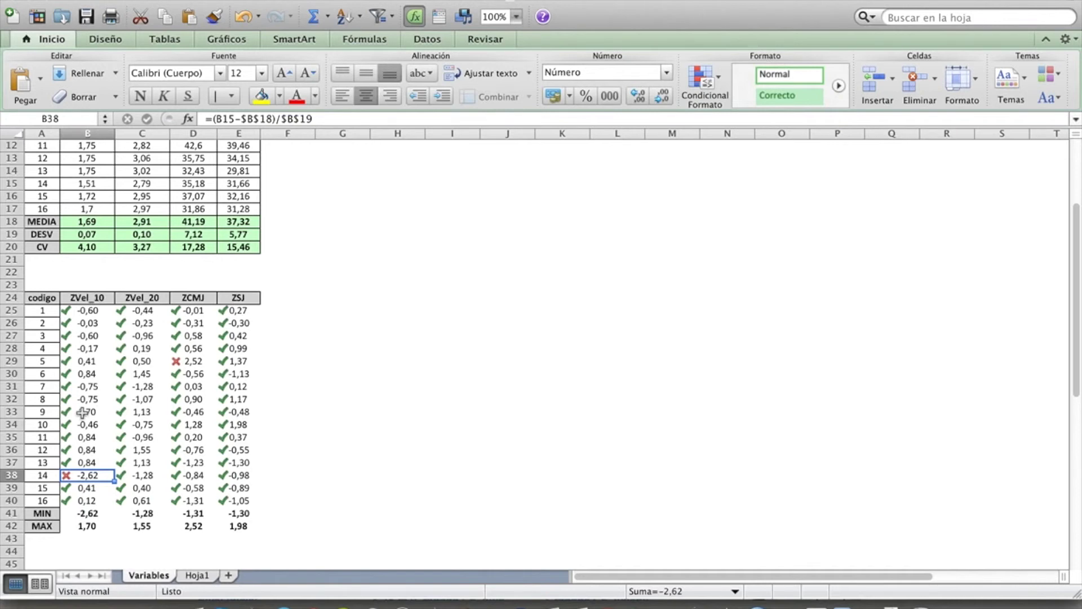
# Step: Compare subject 14's raw Vel_10 and subject 5's raw CMJ with their column means in row 18
pyautogui.scroll(5, 83, 413)
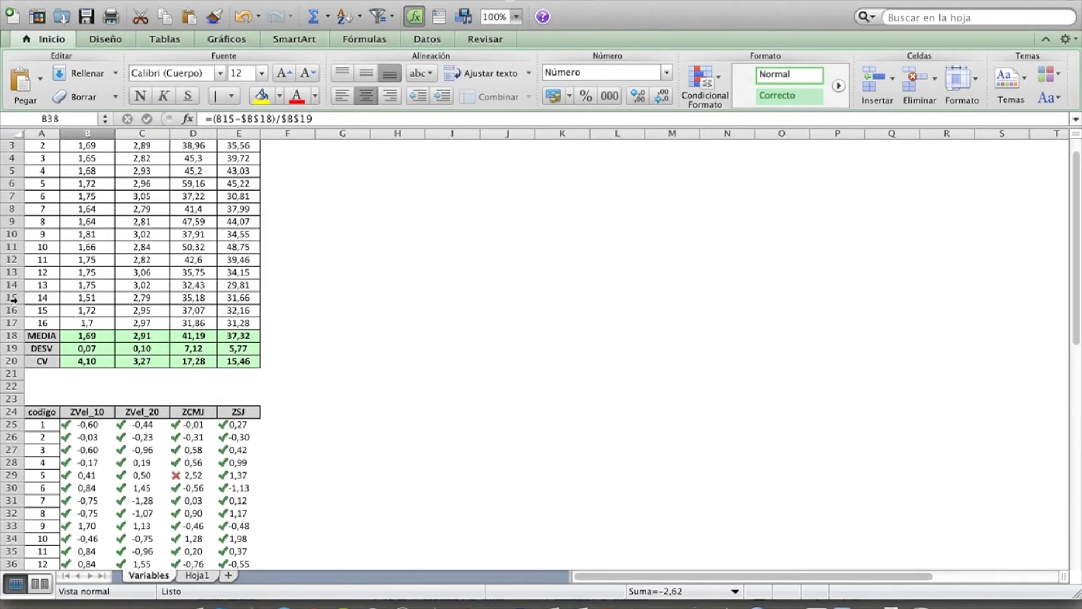
pyautogui.click(13, 298)
pyautogui.scroll(2, 96, 305)
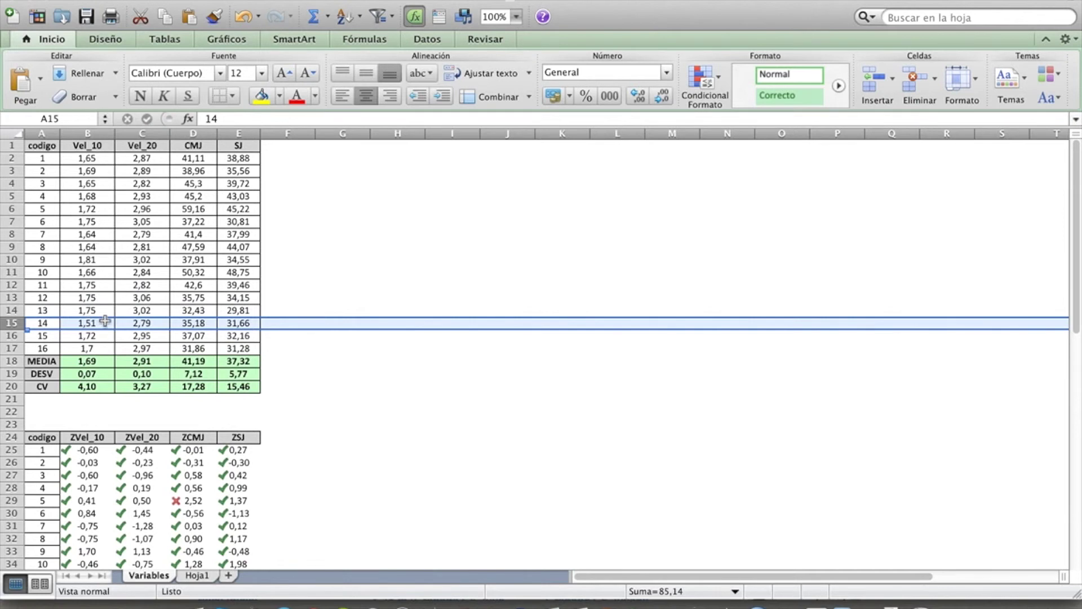
pyautogui.click(95, 361)
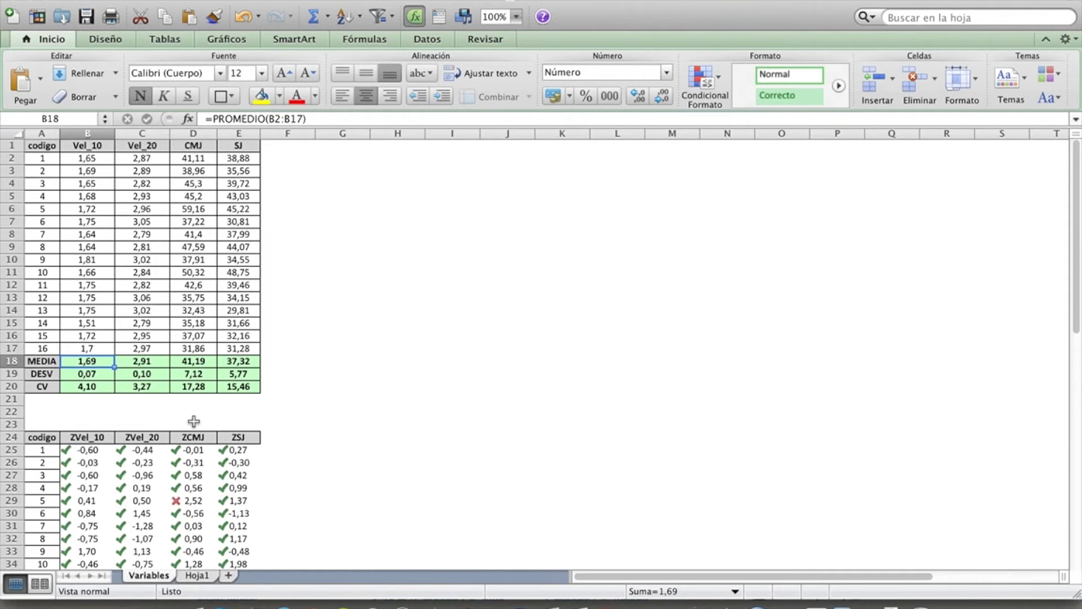
pyautogui.click(87, 323)
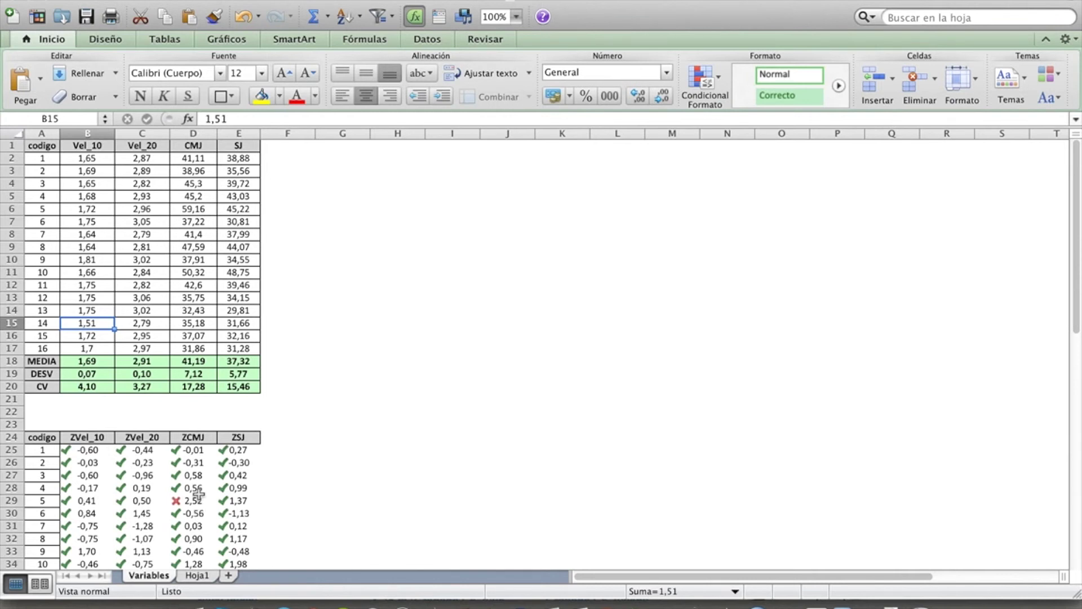
pyautogui.click(191, 210)
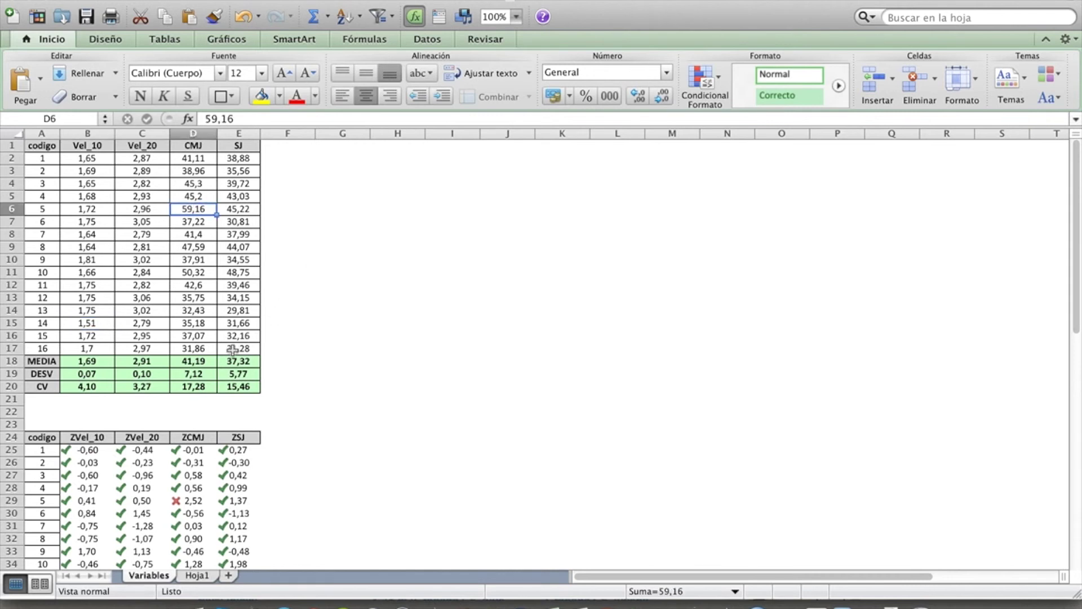
pyautogui.click(191, 361)
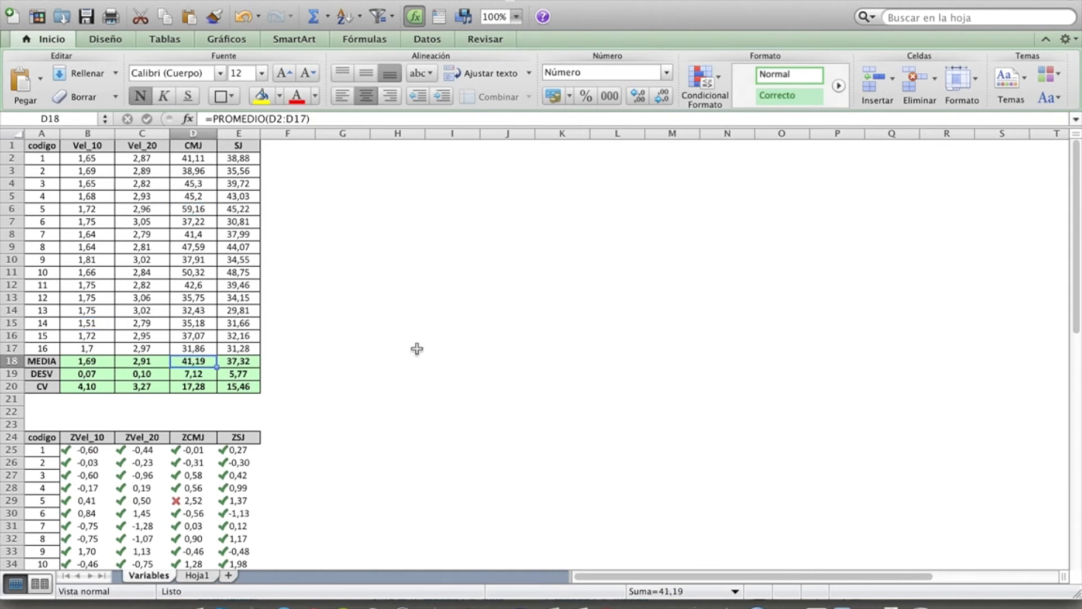
# Step: Review the cross-marked z-scores in D29 and B38 once more alongside the raw data and the whole z-score table
pyautogui.scroll(-7, 418, 349)
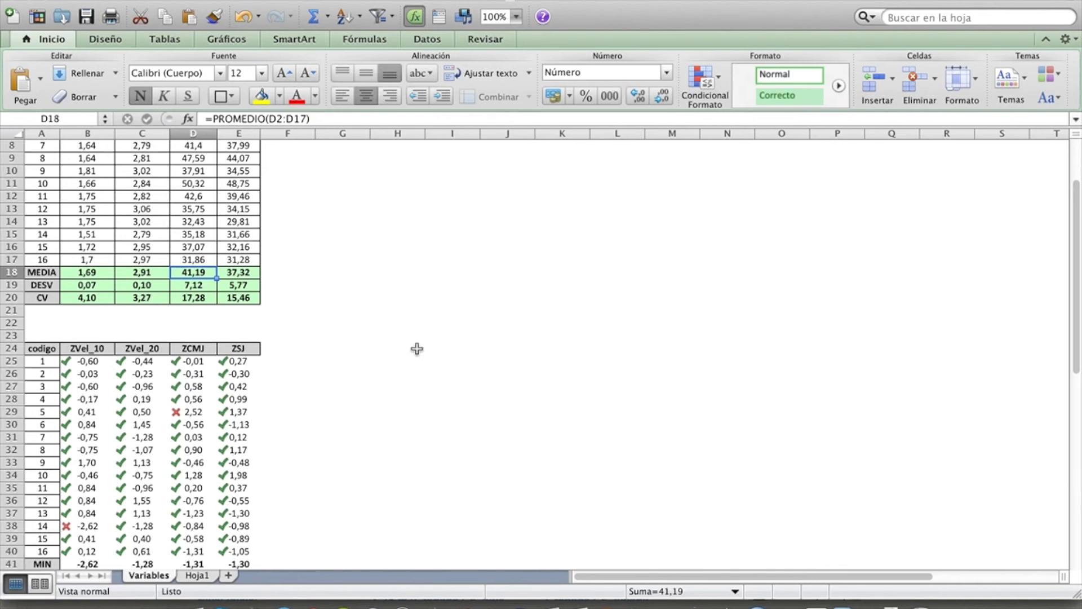
pyautogui.click(187, 414)
pyautogui.click(85, 526)
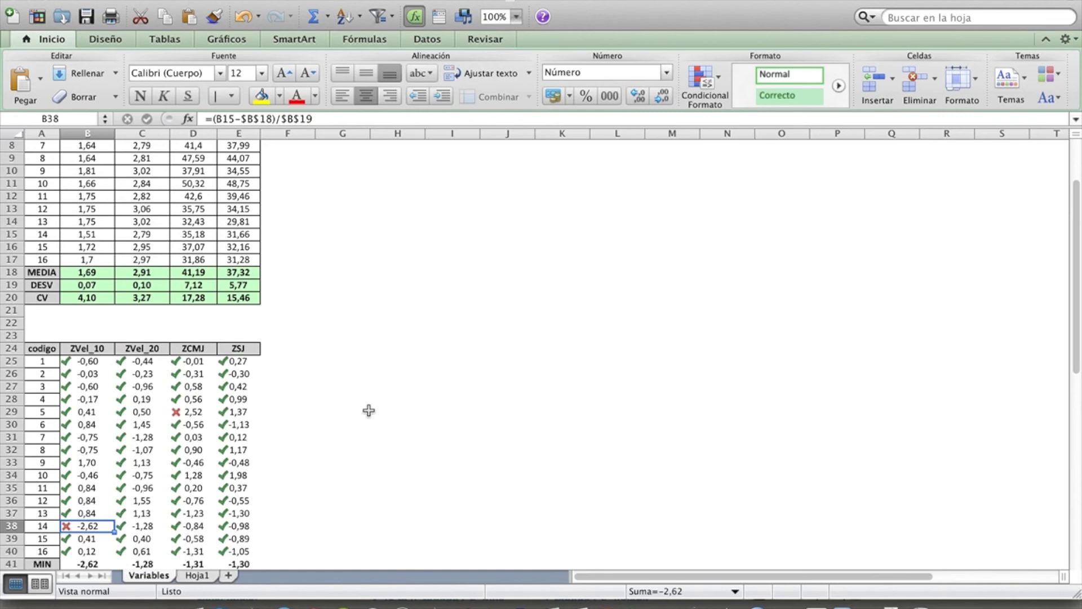
pyautogui.scroll(-2, 369, 411)
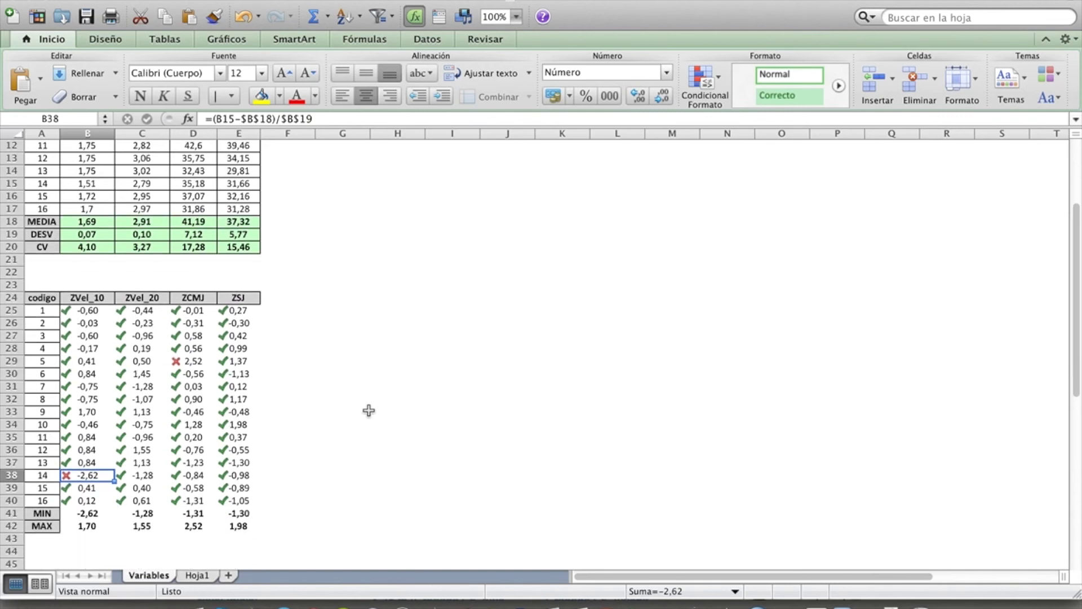
pyautogui.scroll(5, 368, 411)
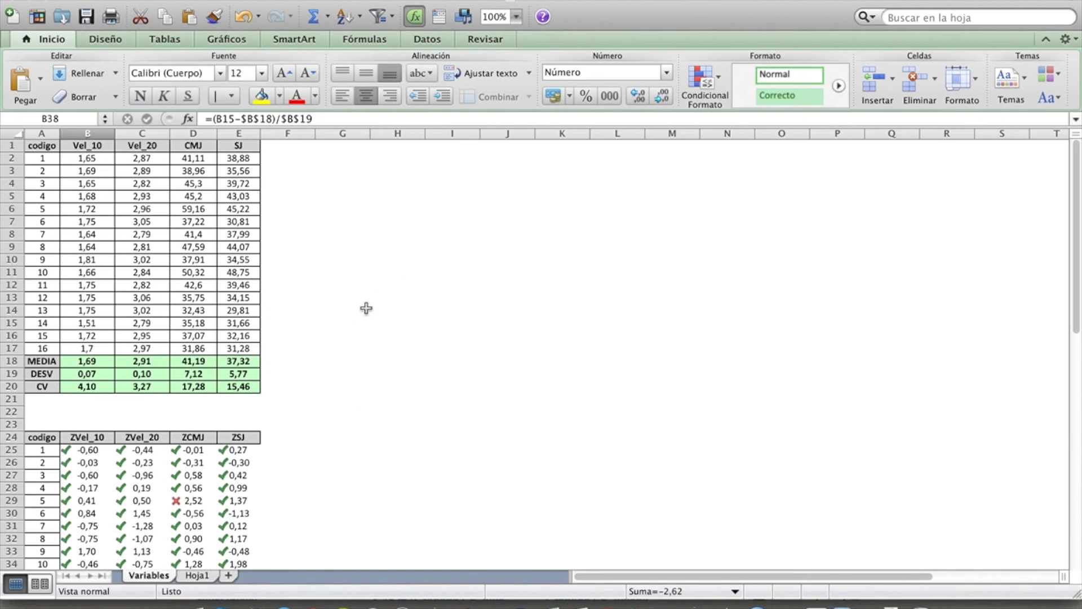
pyautogui.scroll(-3, 346, 458)
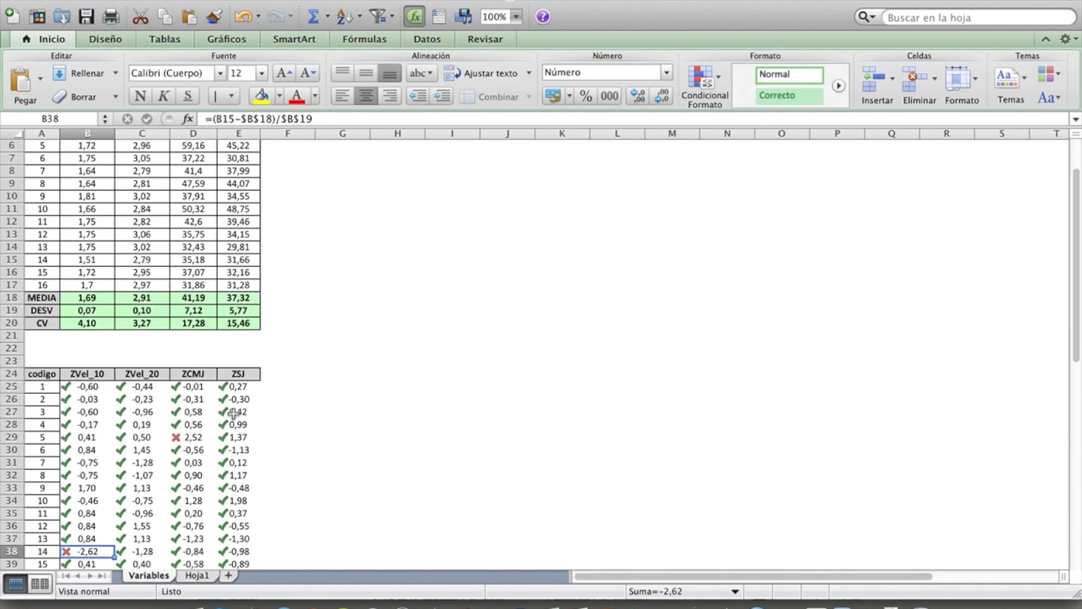
pyautogui.scroll(-2, 248, 468)
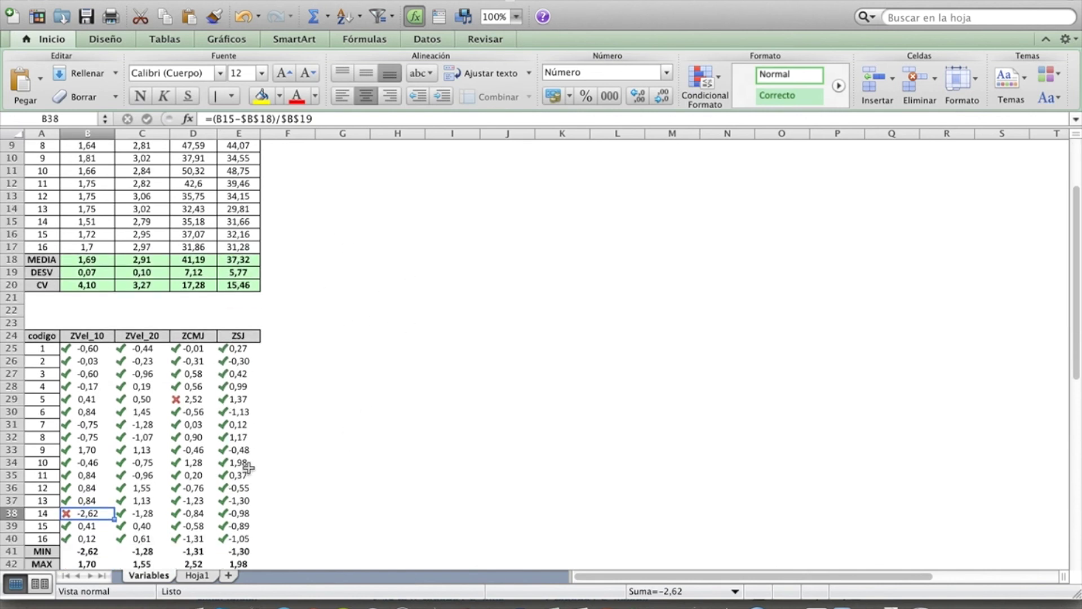
pyautogui.click(79, 350)
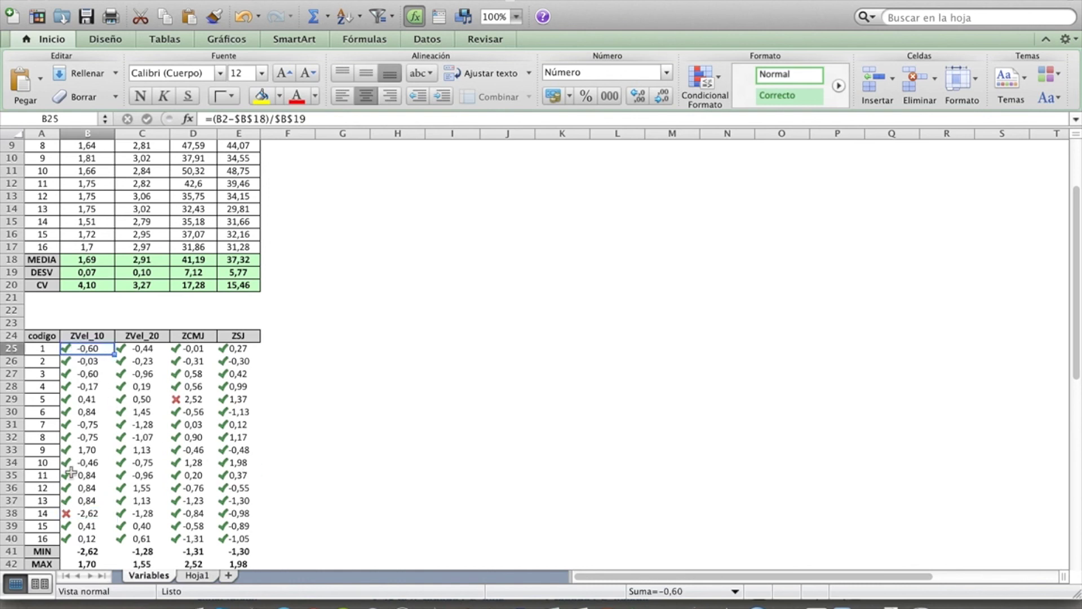
pyautogui.click(77, 513)
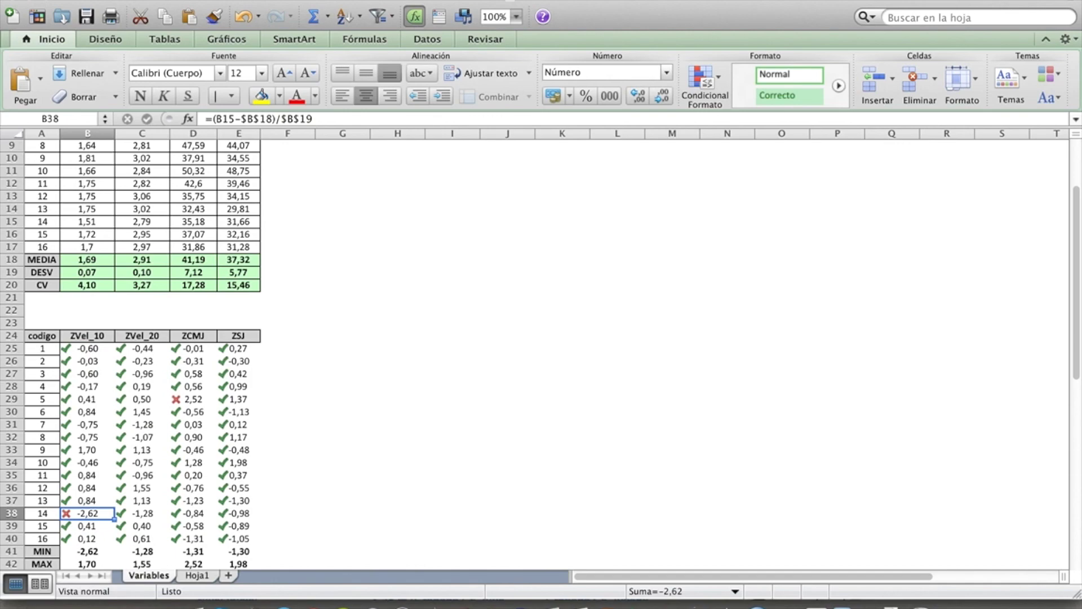
pyautogui.press('super+Tab')
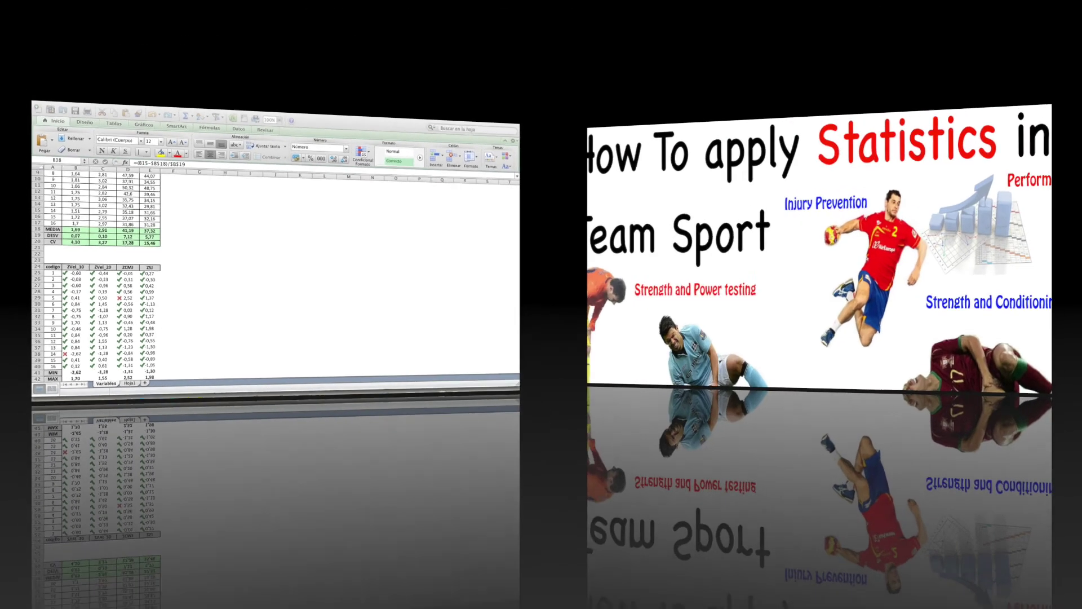